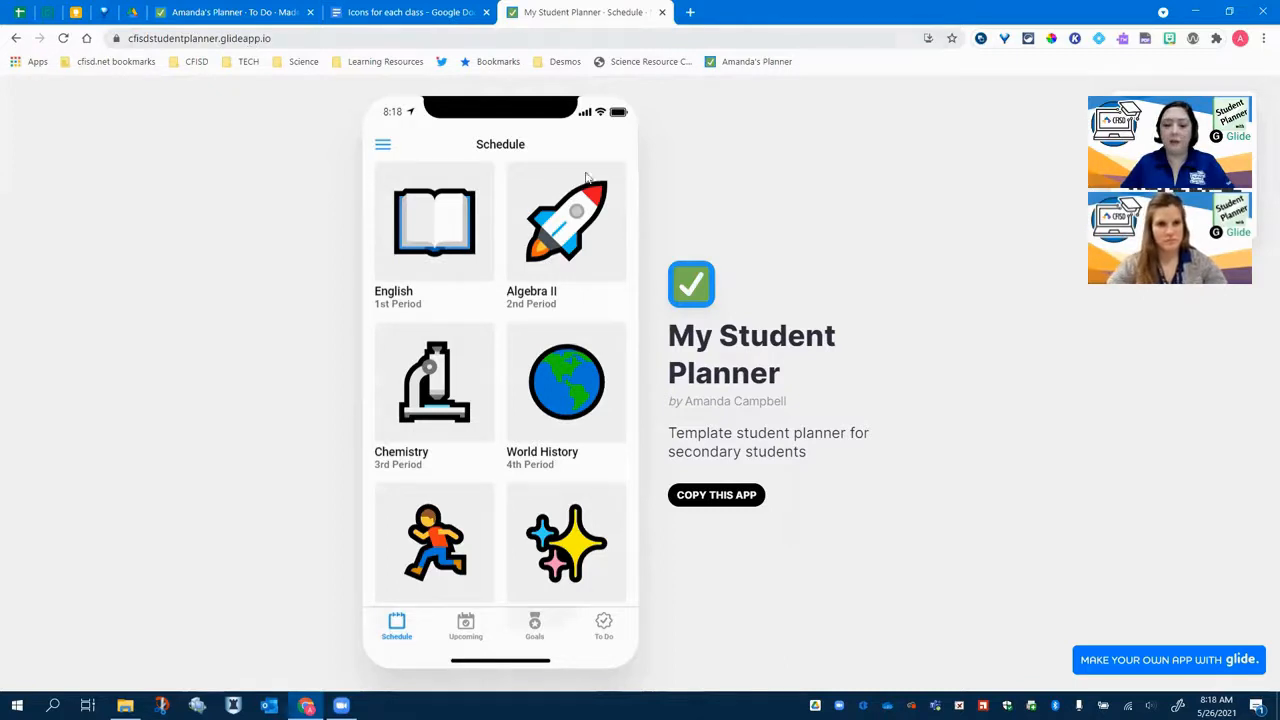
- Copy the My Student Planner template app into the Glide editor
{"action": "left_click", "coordinate": [728, 499]}
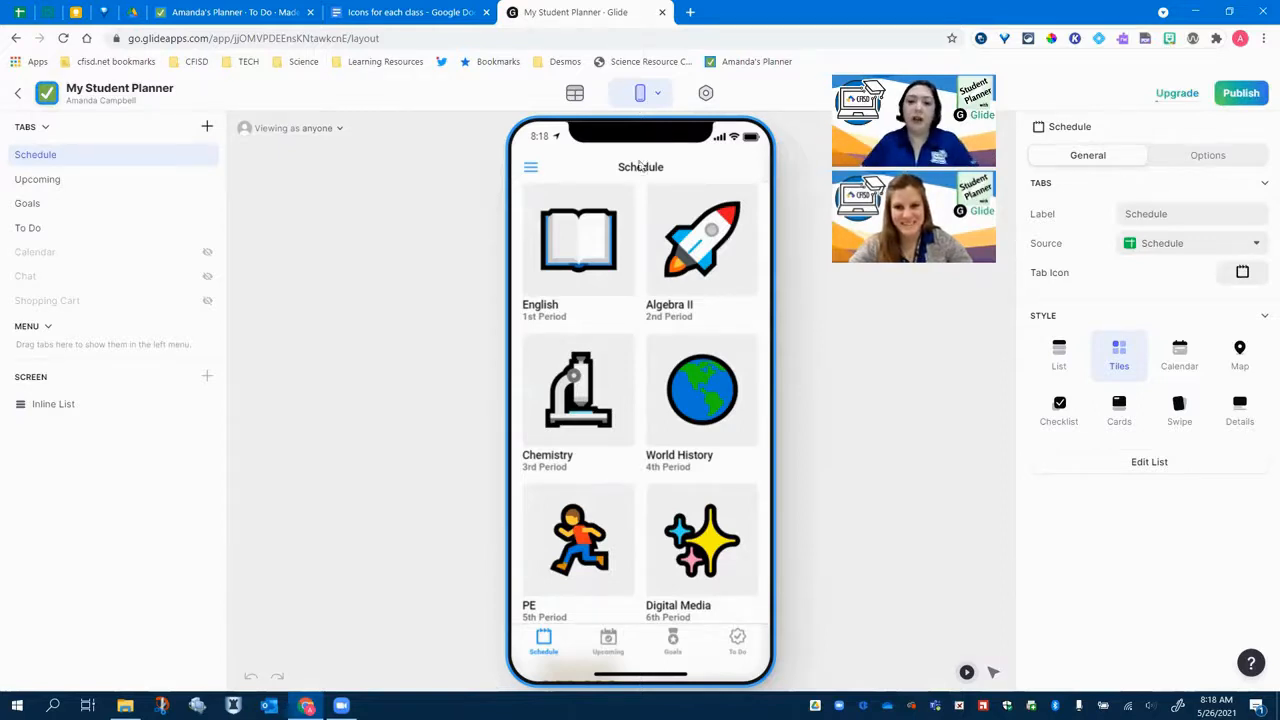
- Preview the app layout on an Android device and then switch back to the iPhone preview
{"action": "left_click", "coordinate": [658, 97]}
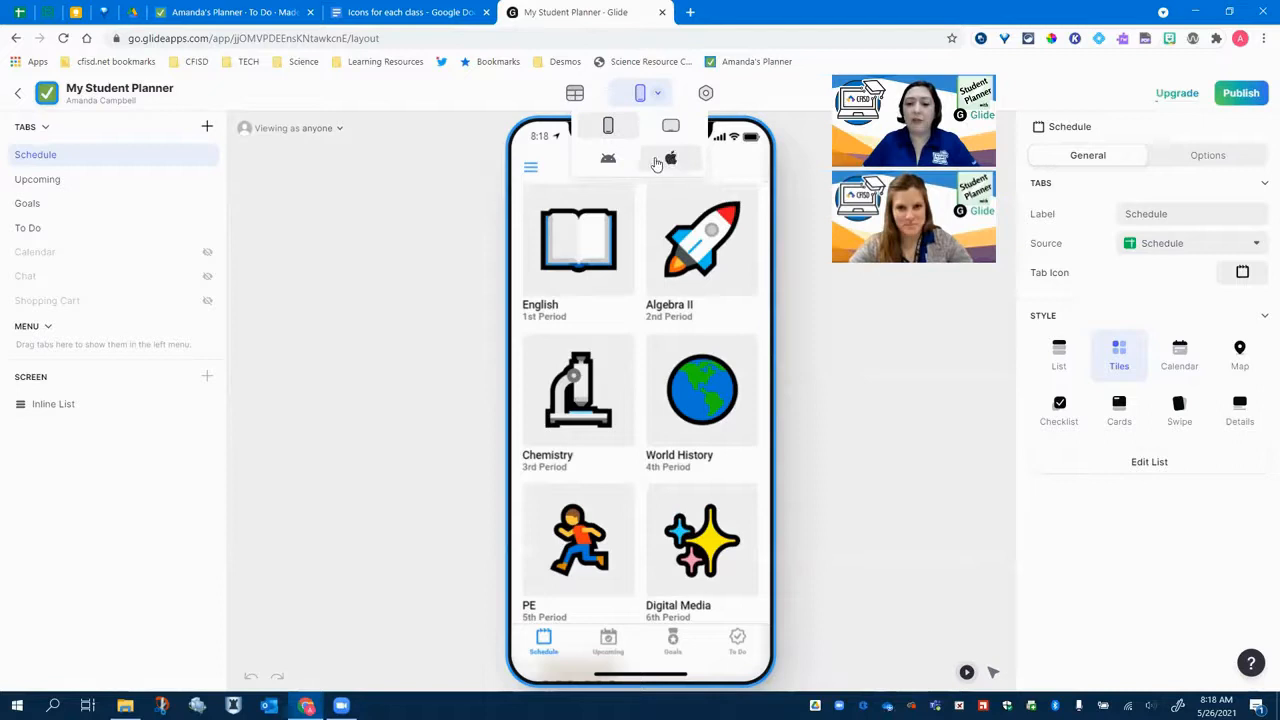
{"action": "left_click", "coordinate": [611, 162]}
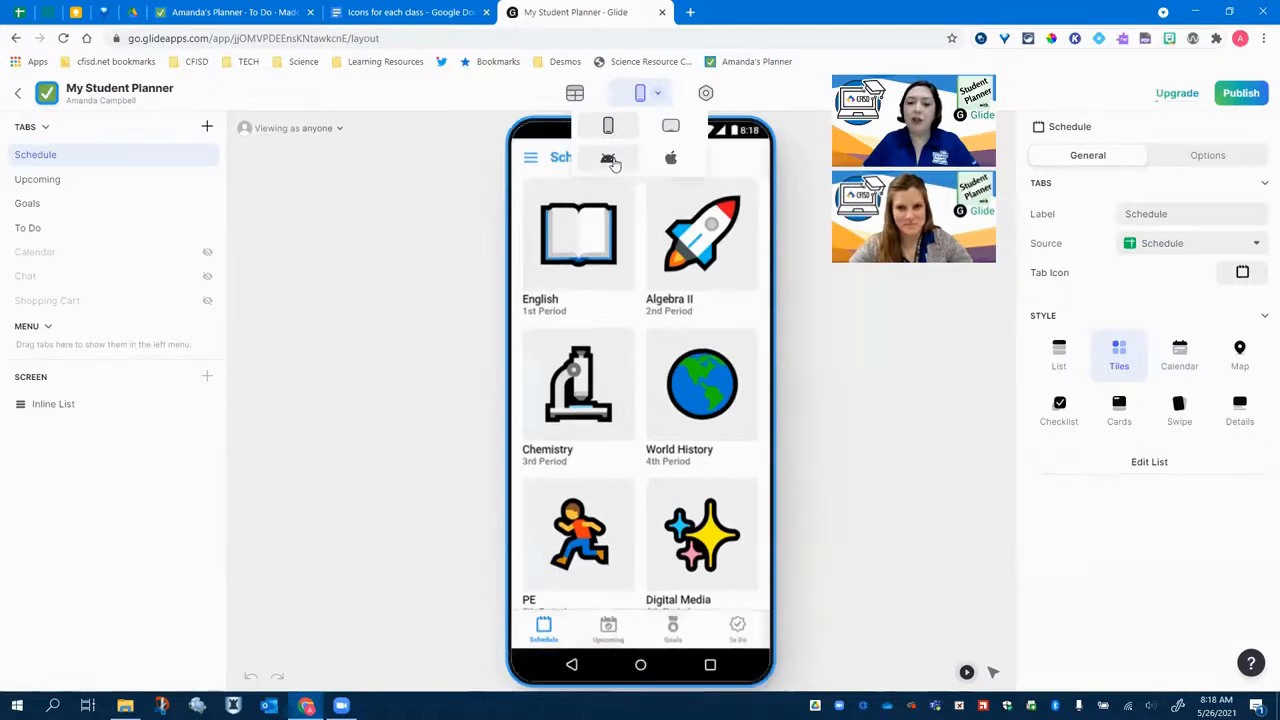
{"action": "left_click", "coordinate": [675, 160]}
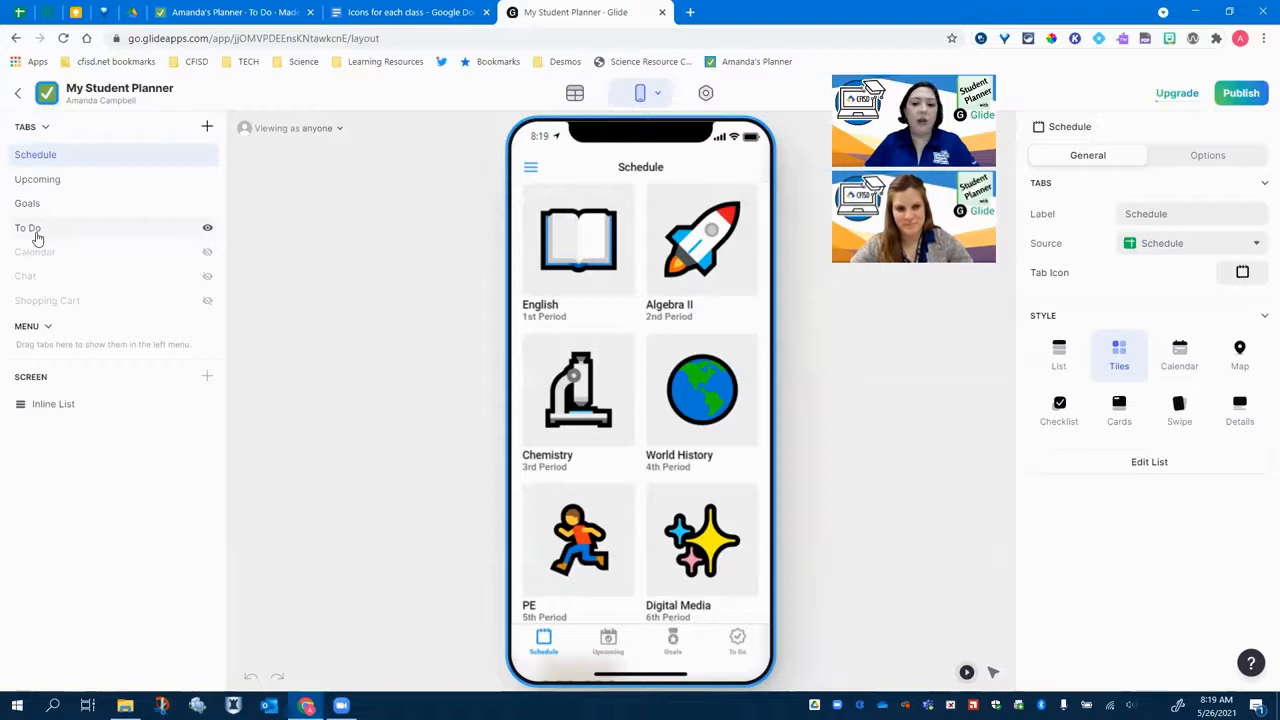
- Toggle the To Do tab's visibility so it is hidden from the app's tab bar
{"action": "left_click", "coordinate": [207, 230]}
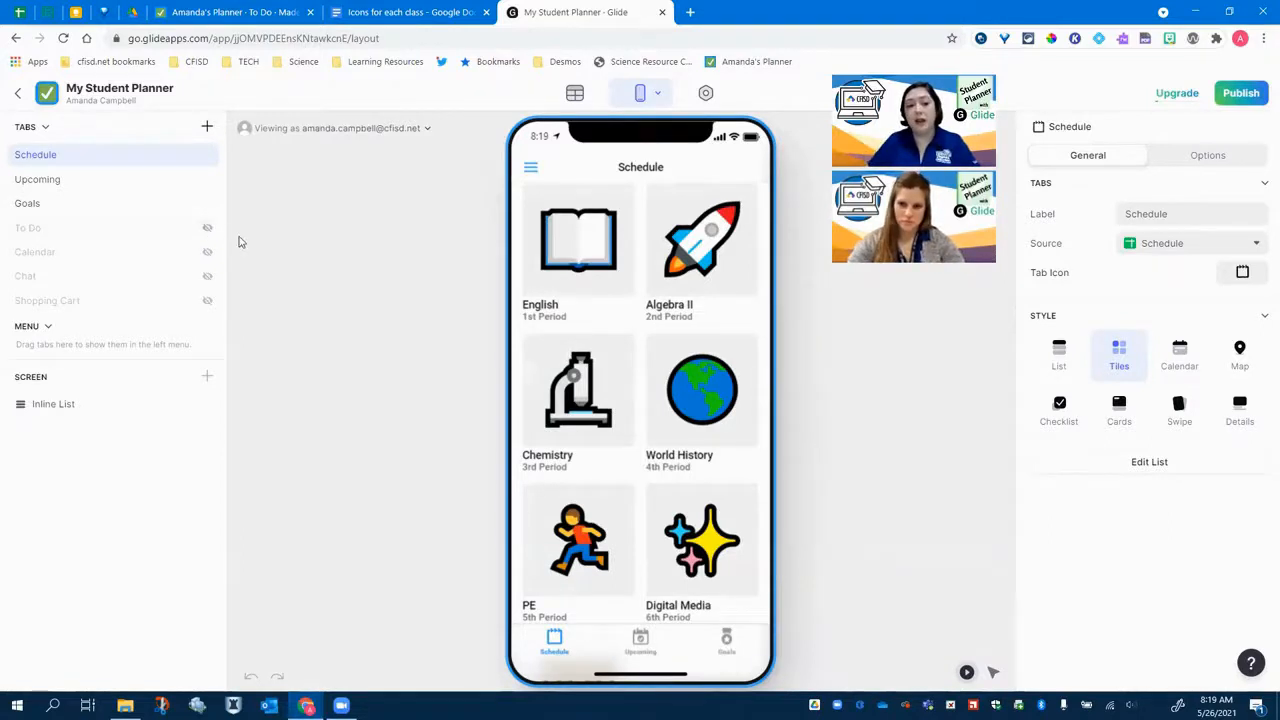
{"action": "left_click", "coordinate": [208, 230]}
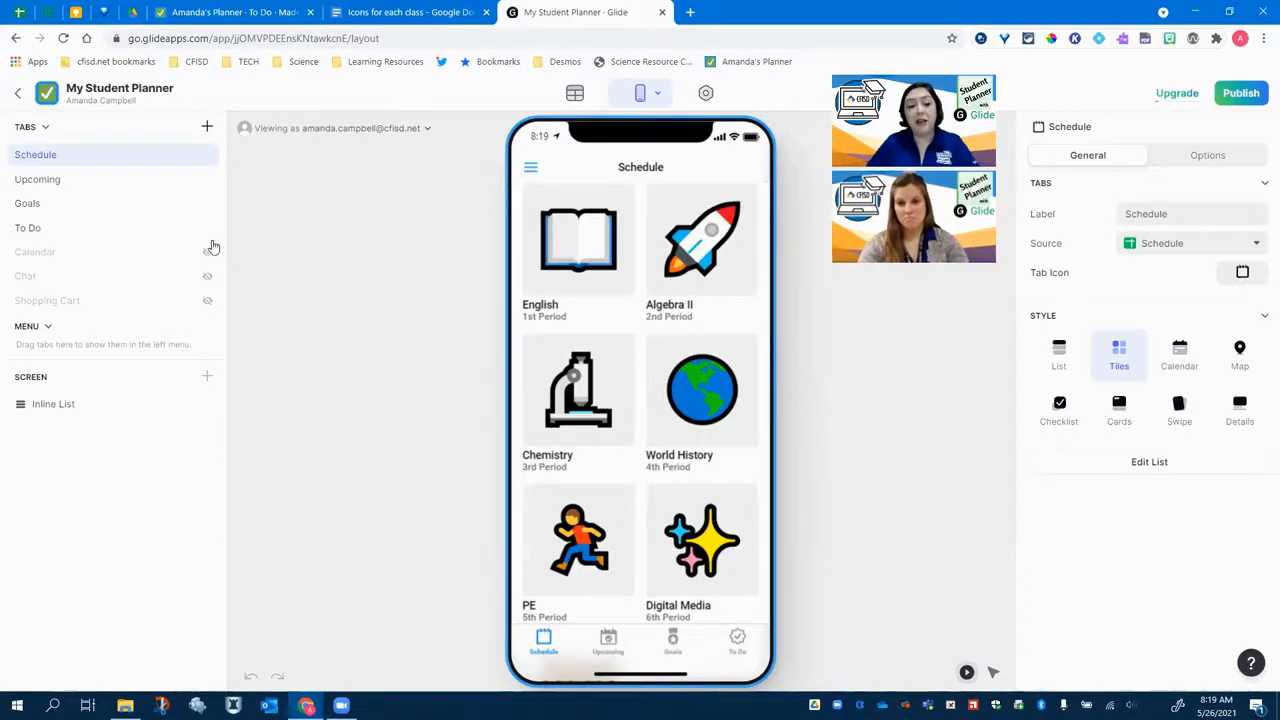
{"action": "left_click", "coordinate": [207, 230]}
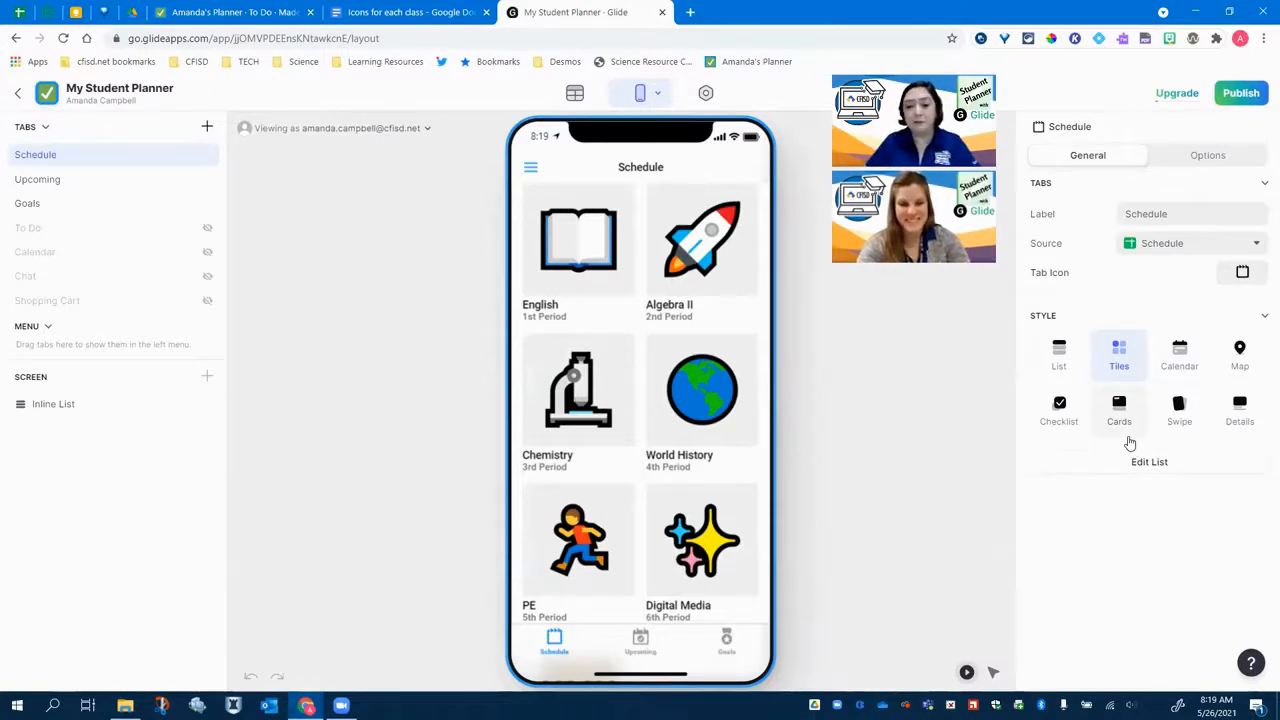
- Open the app settings and change the appearance accent color to cyan
{"action": "left_click", "coordinate": [706, 94]}
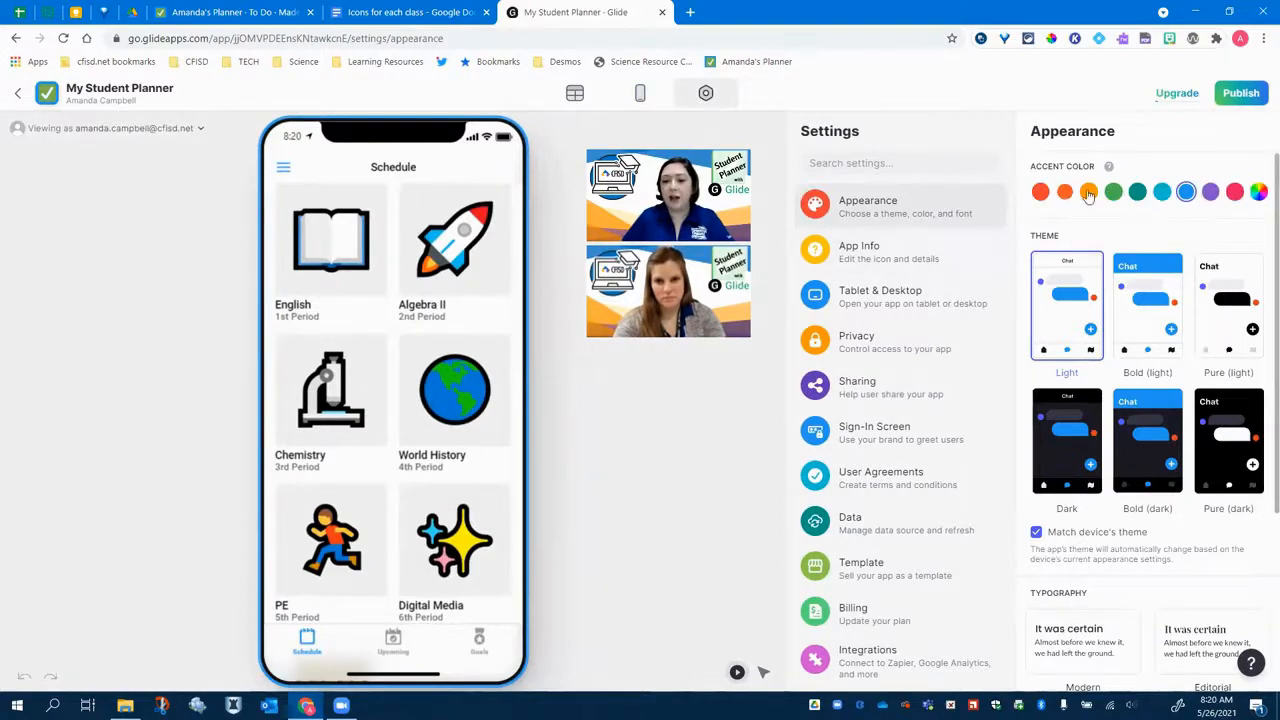
{"action": "left_click", "coordinate": [1163, 193]}
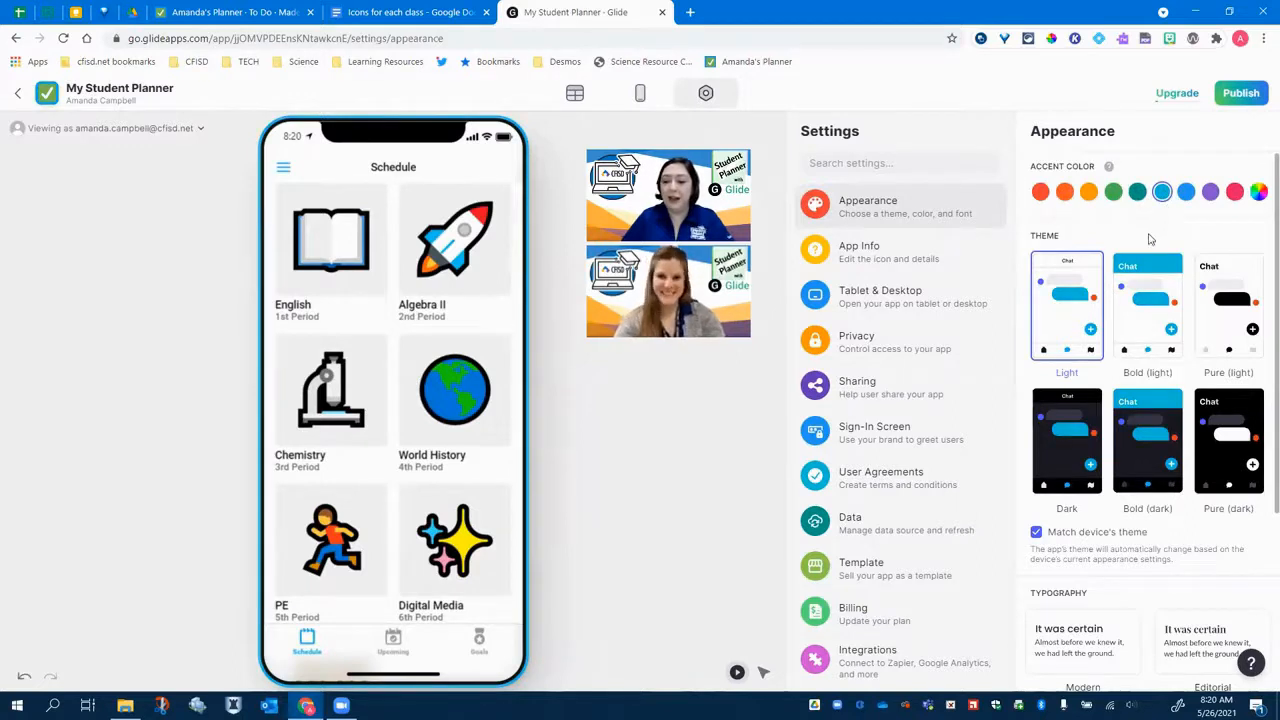
- Set the app's typography to the Modern style
{"action": "scroll", "coordinate": [1160, 250], "scroll_direction": "down", "scroll_amount": 3}
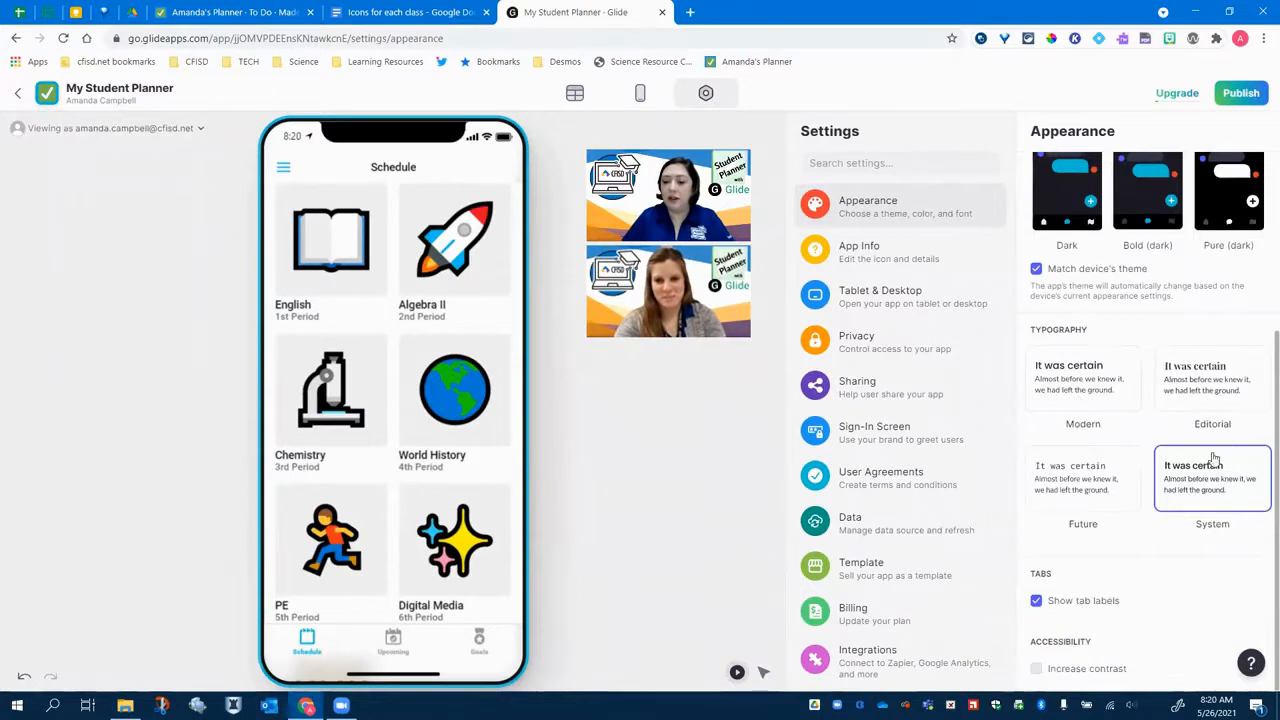
{"action": "left_click", "coordinate": [1105, 400]}
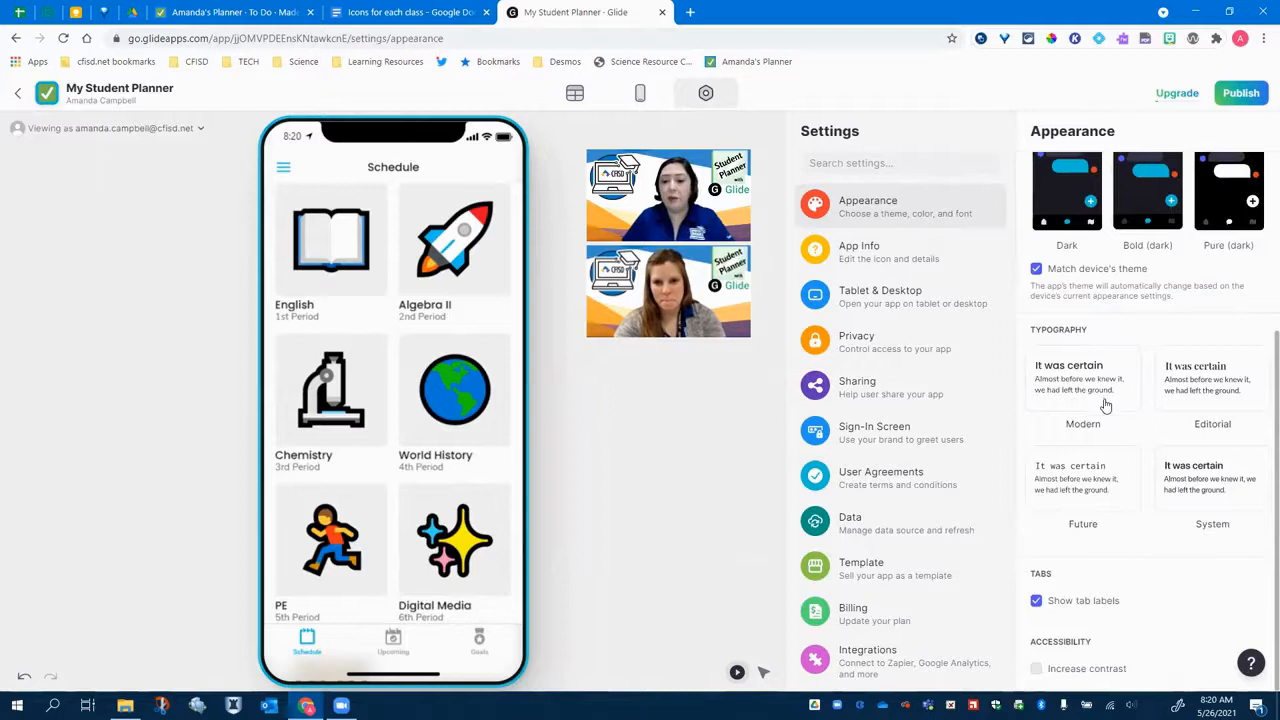
{"action": "left_click", "coordinate": [1107, 405]}
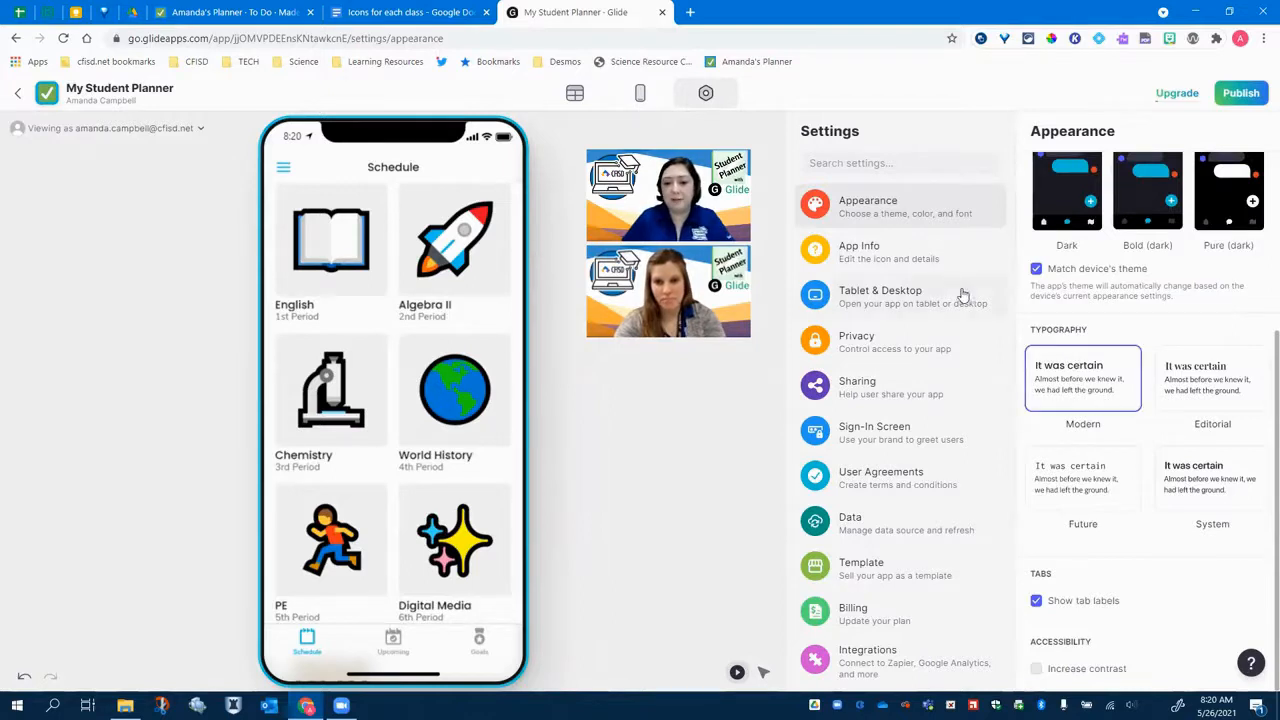
- Set private sign-in to Only I can sign in and publish the app
{"action": "left_click", "coordinate": [938, 270]}
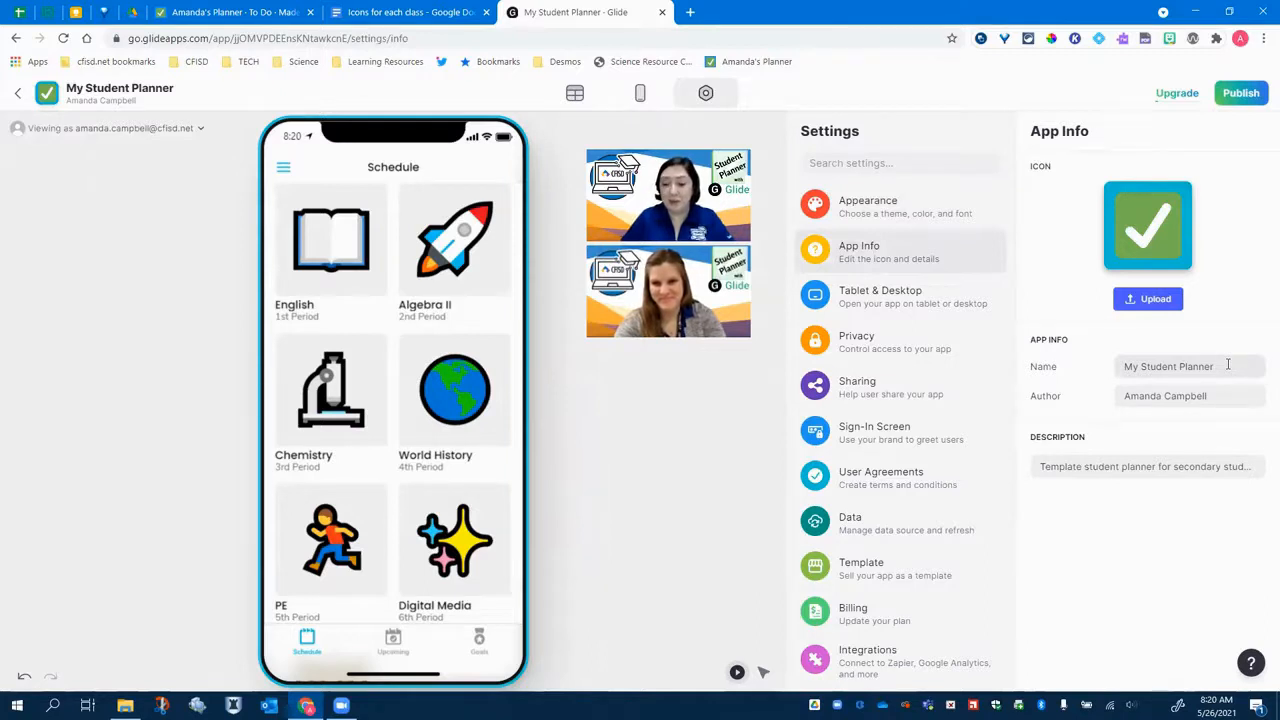
{"action": "left_click", "coordinate": [870, 355]}
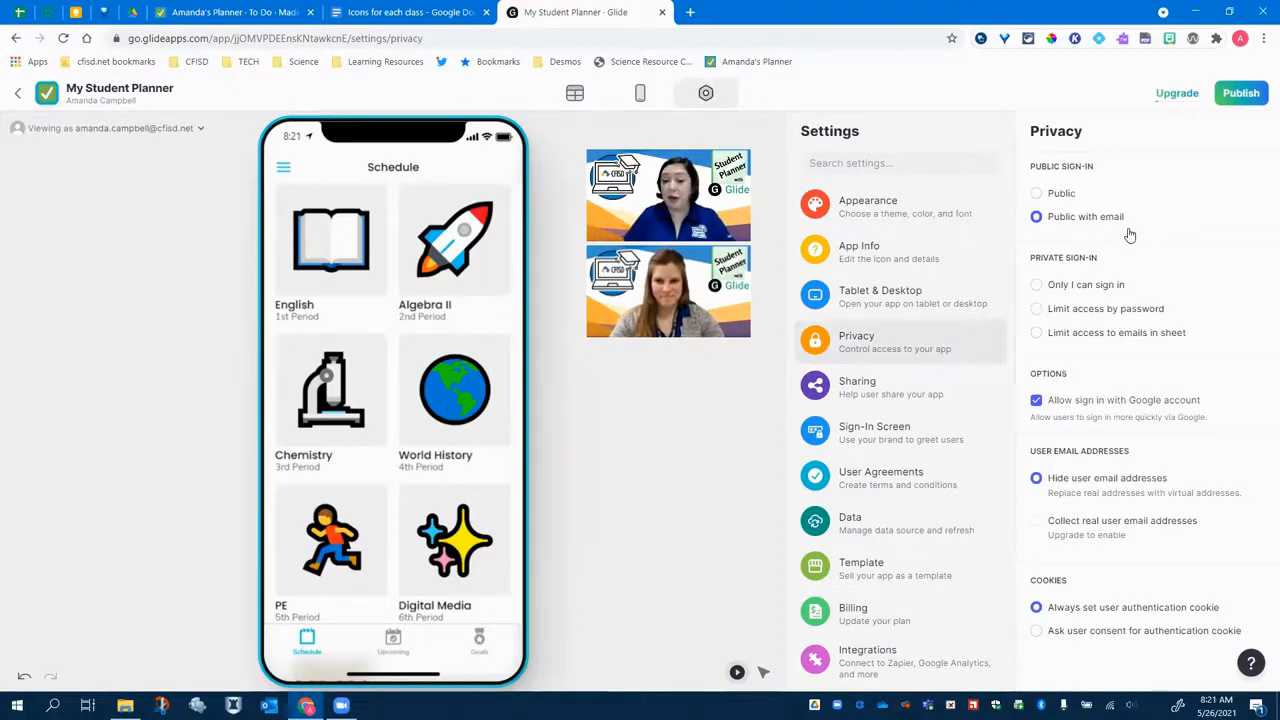
{"action": "left_click", "coordinate": [1037, 287]}
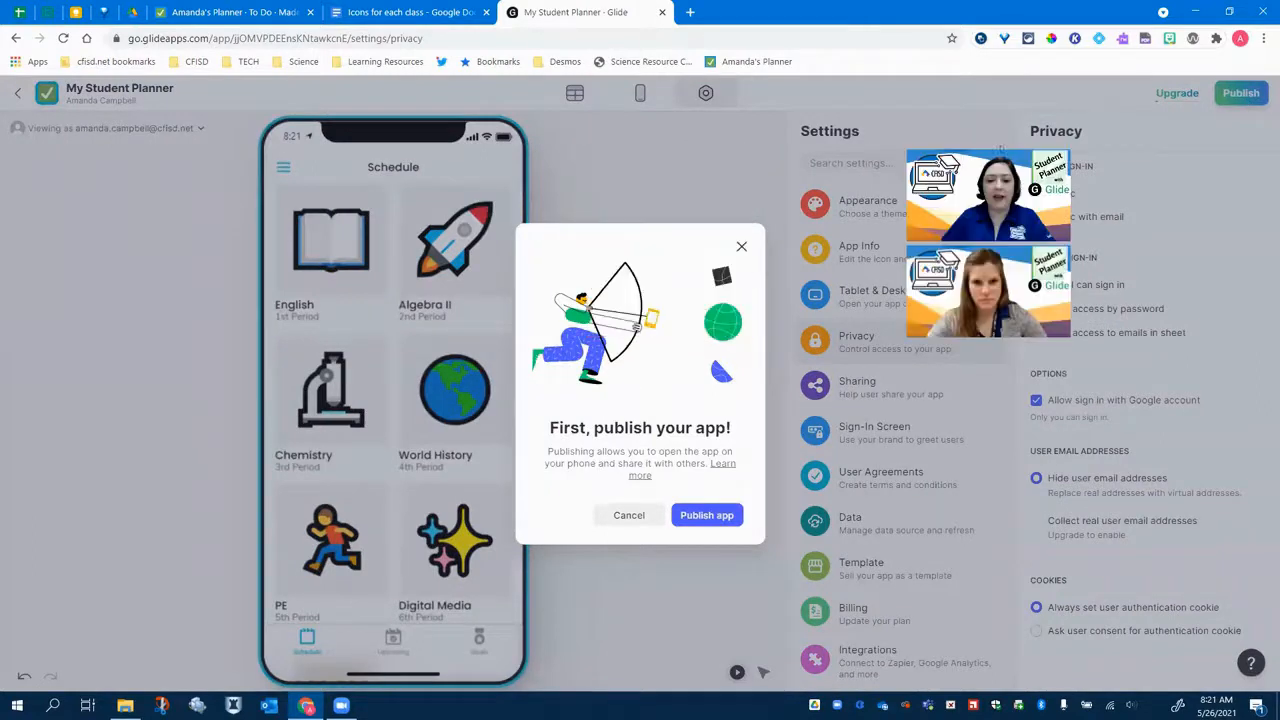
{"action": "left_click", "coordinate": [716, 518]}
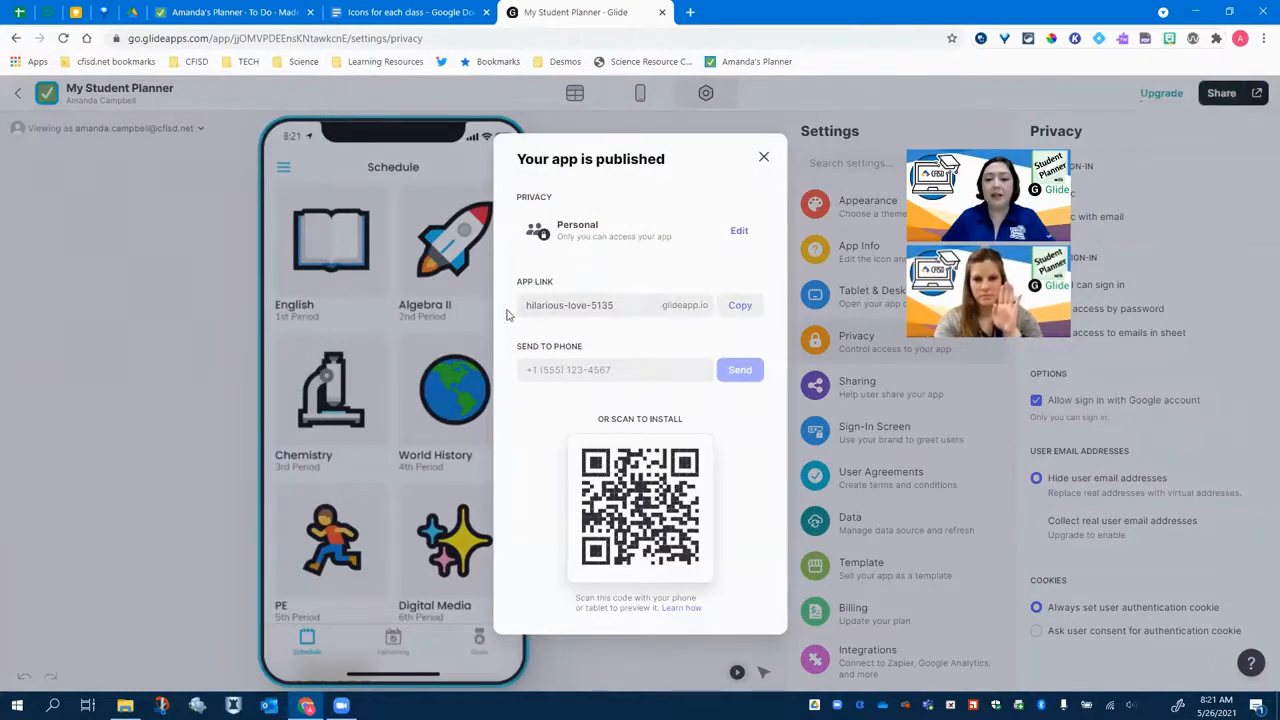
- Rename the published app link to 2122planner
{"action": "left_click", "coordinate": [600, 305]}
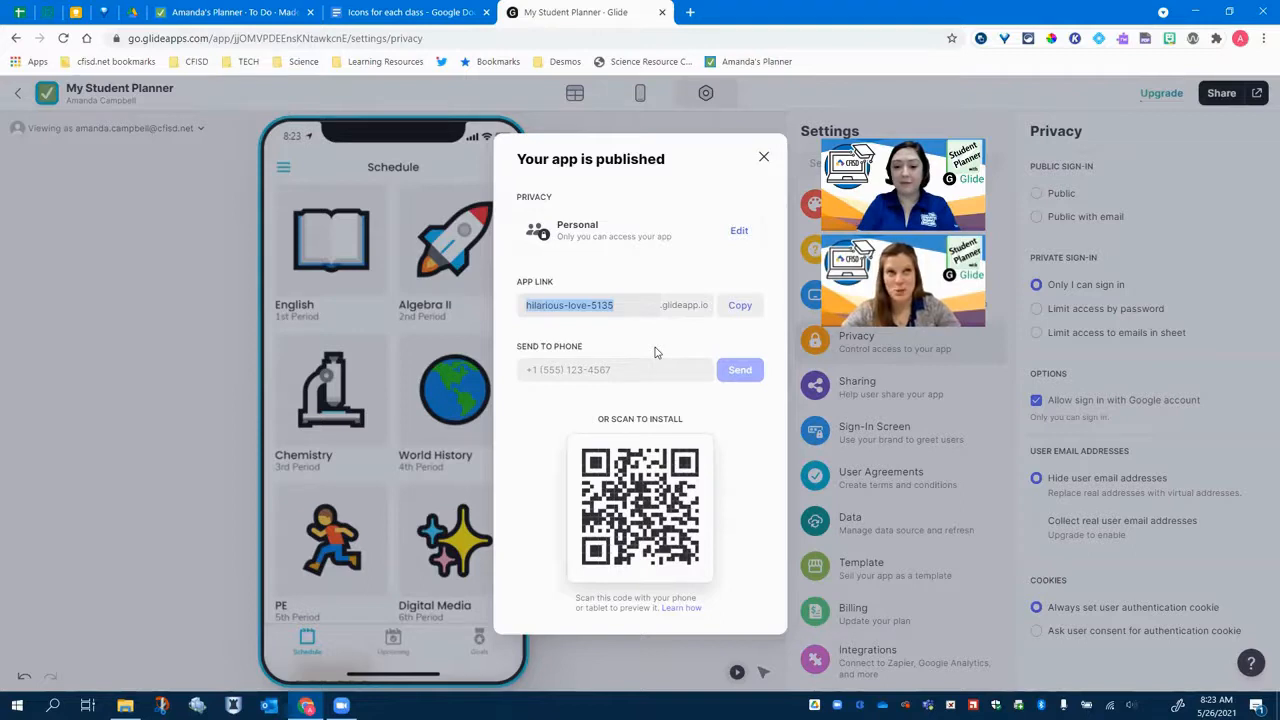
{"action": "type", "text": "21-22"}
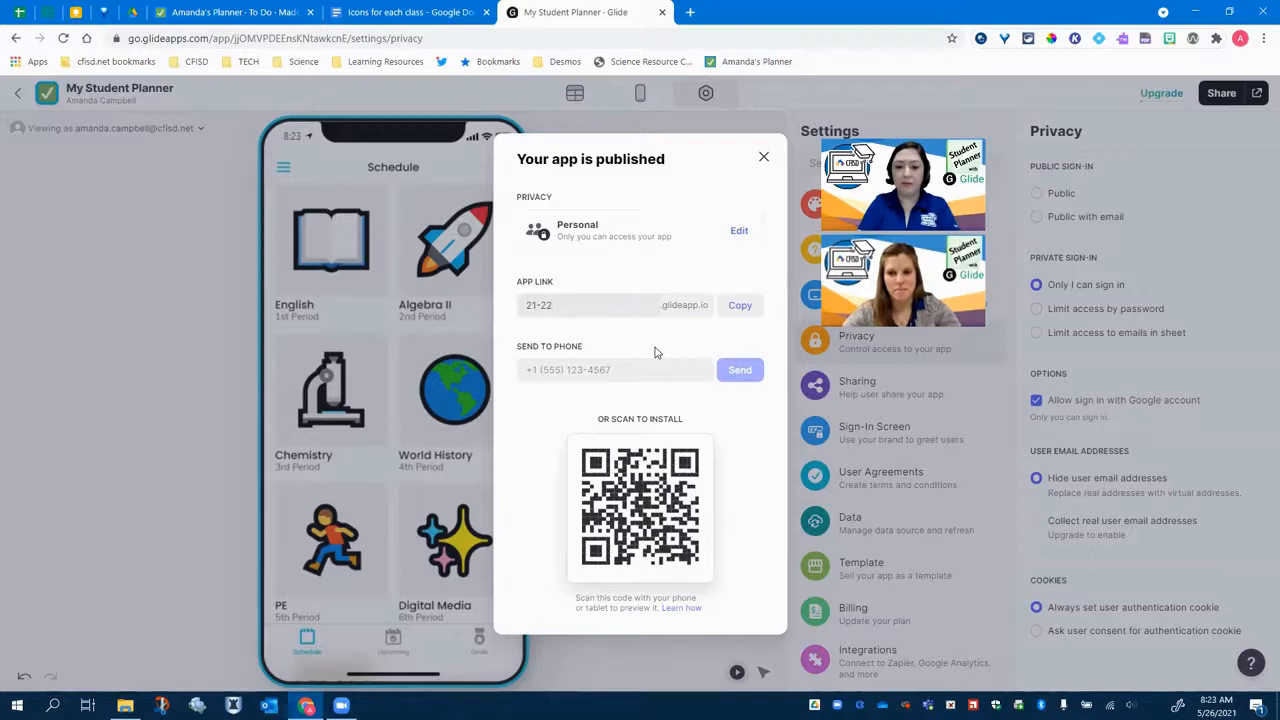
{"action": "type", "text": "School"}
{"action": "key", "text": "BackSpace"}
{"action": "key", "text": "BackSpace"}
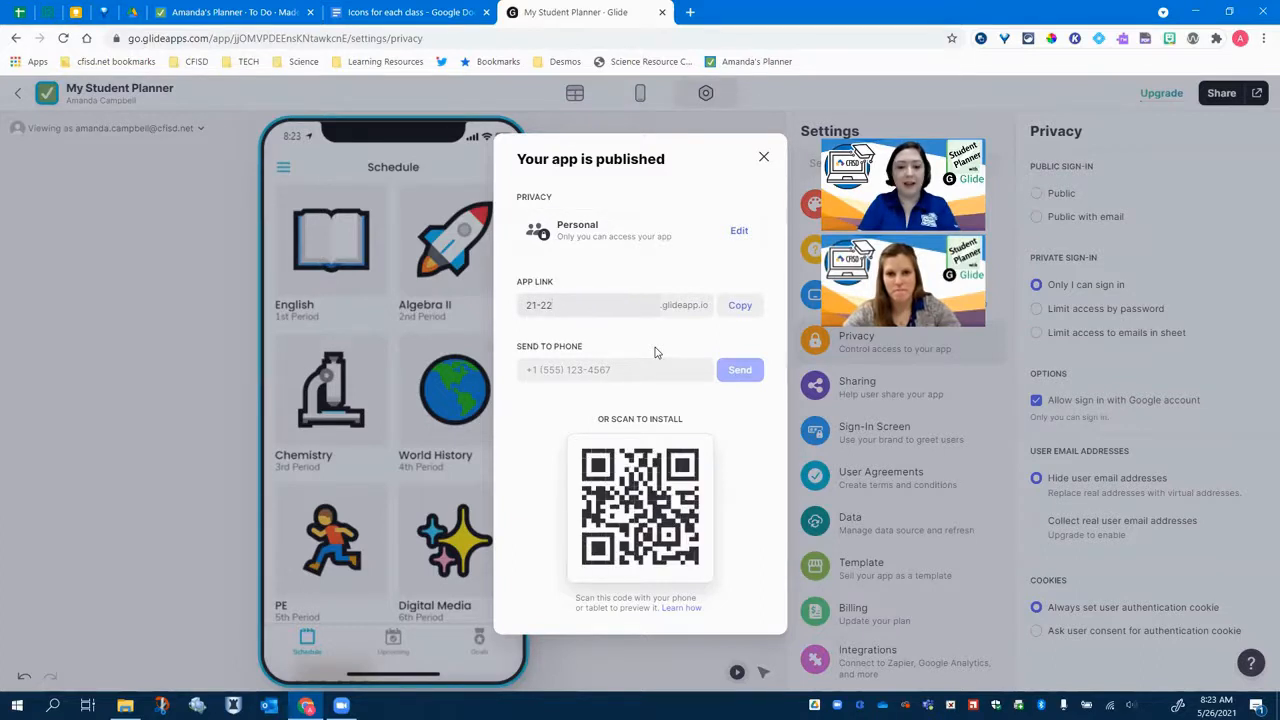
{"action": "type", "text": "schoolyear"}
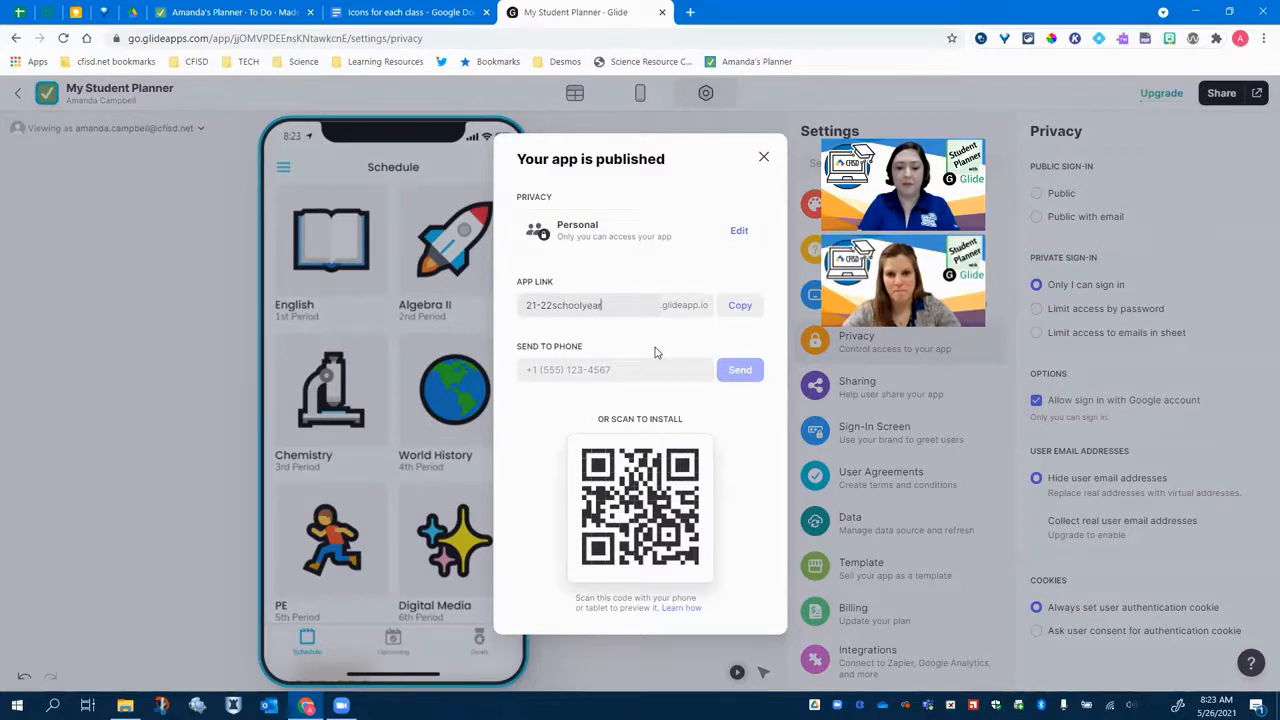
{"action": "type", "text": "plann"}
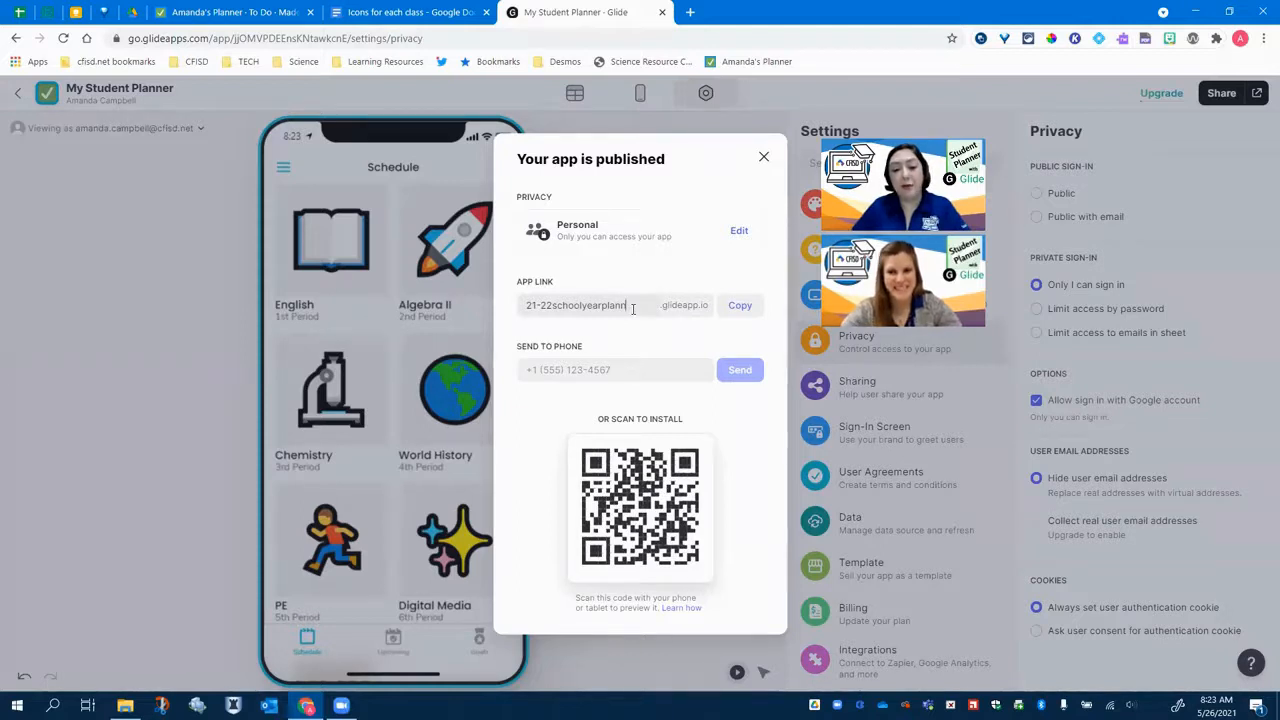
{"action": "left_click_drag", "start_coordinate": [630, 306], "coordinate": [498, 311]}
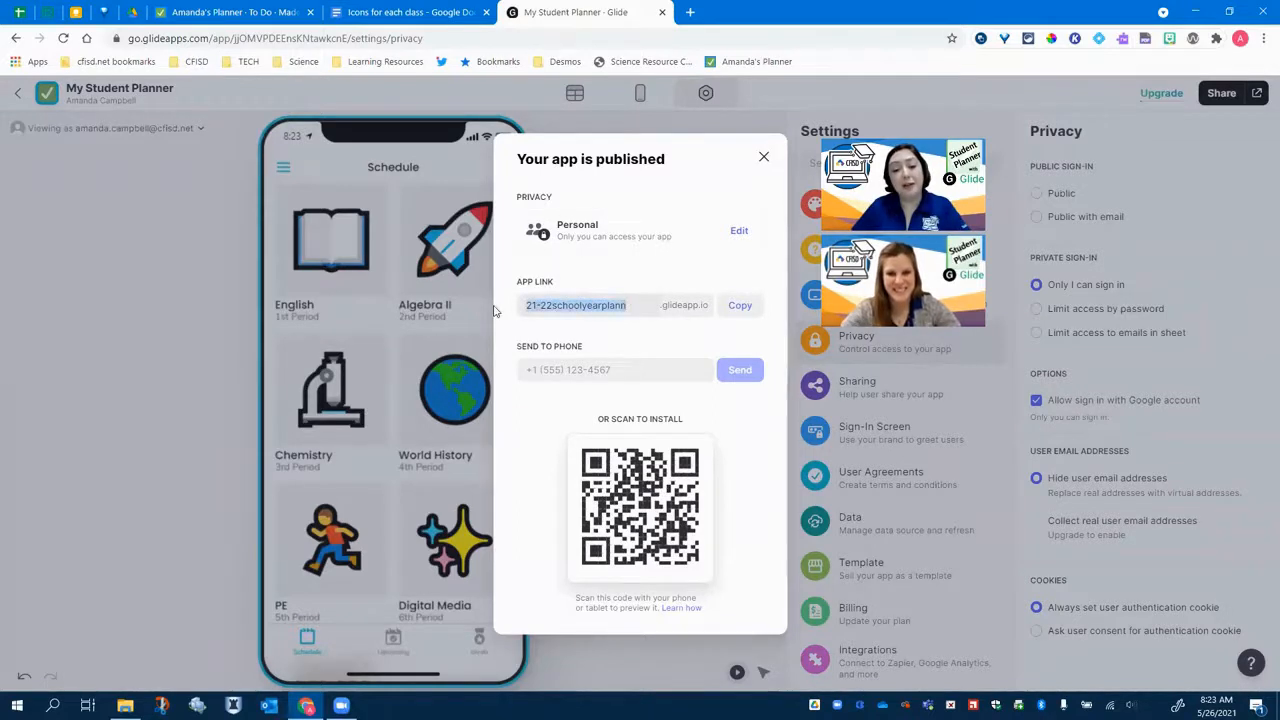
{"action": "type", "text": "21"}
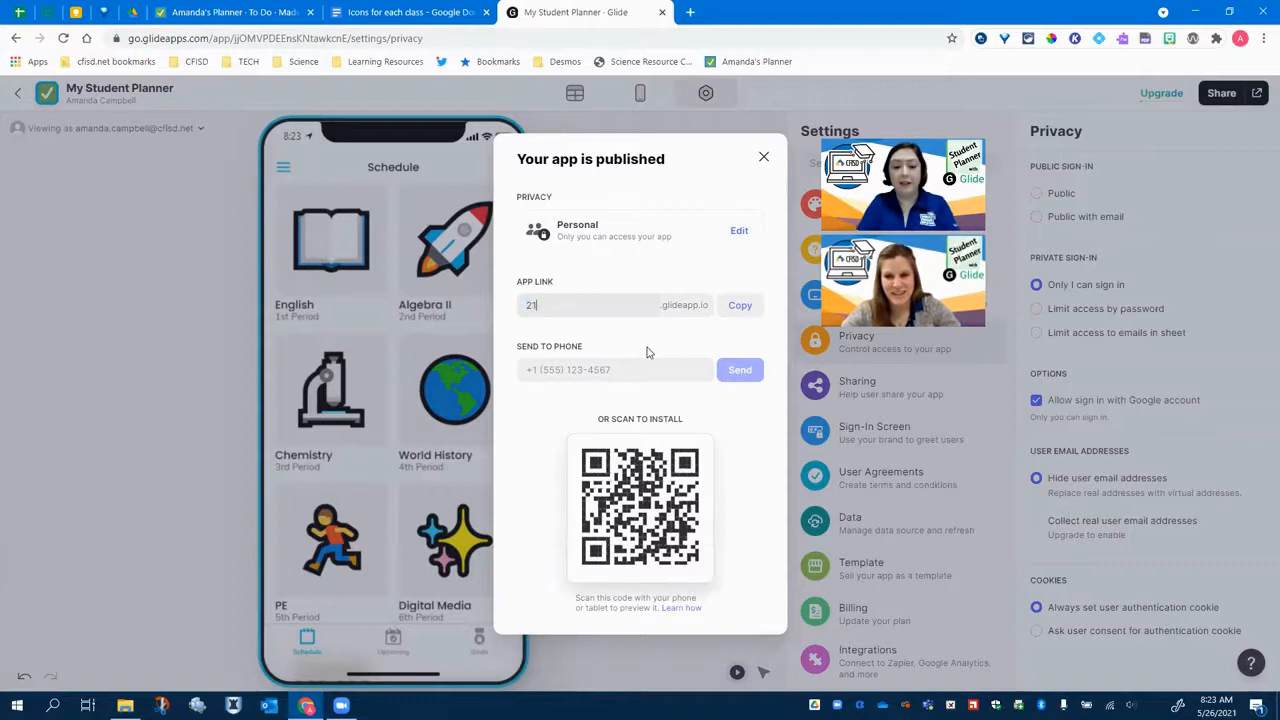
{"action": "type", "text": "22"}
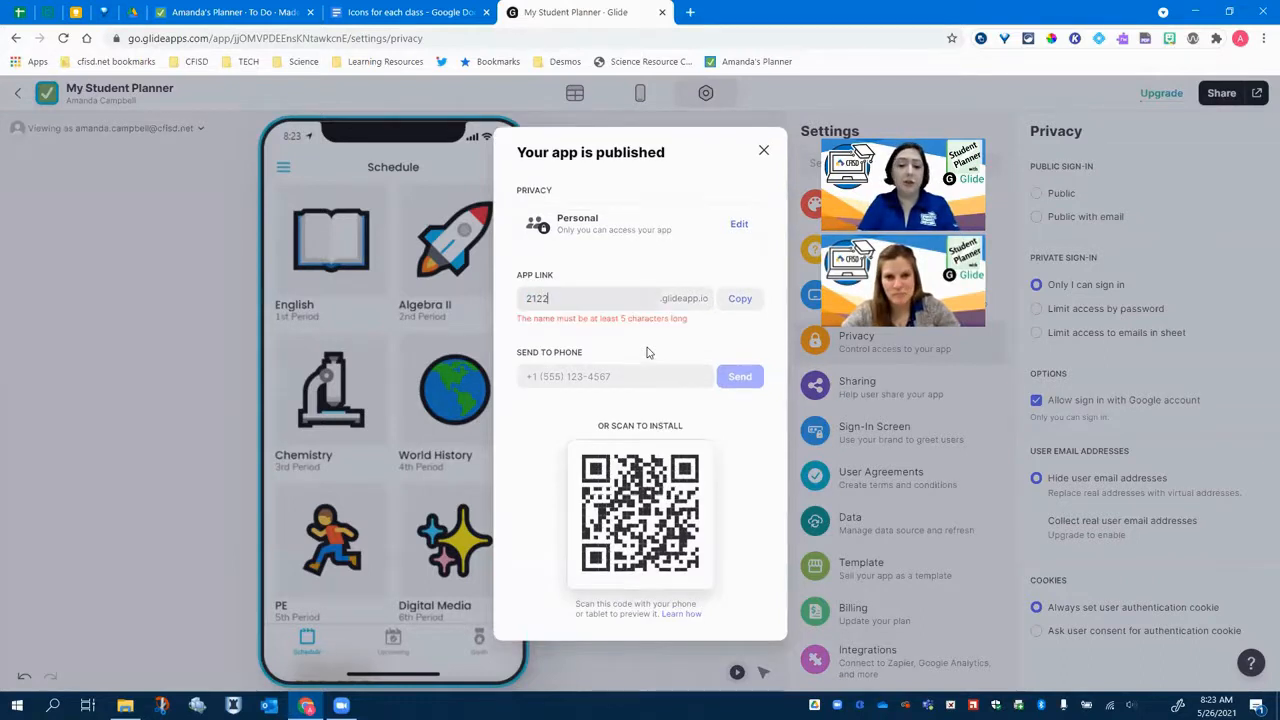
{"action": "type", "text": "planner"}
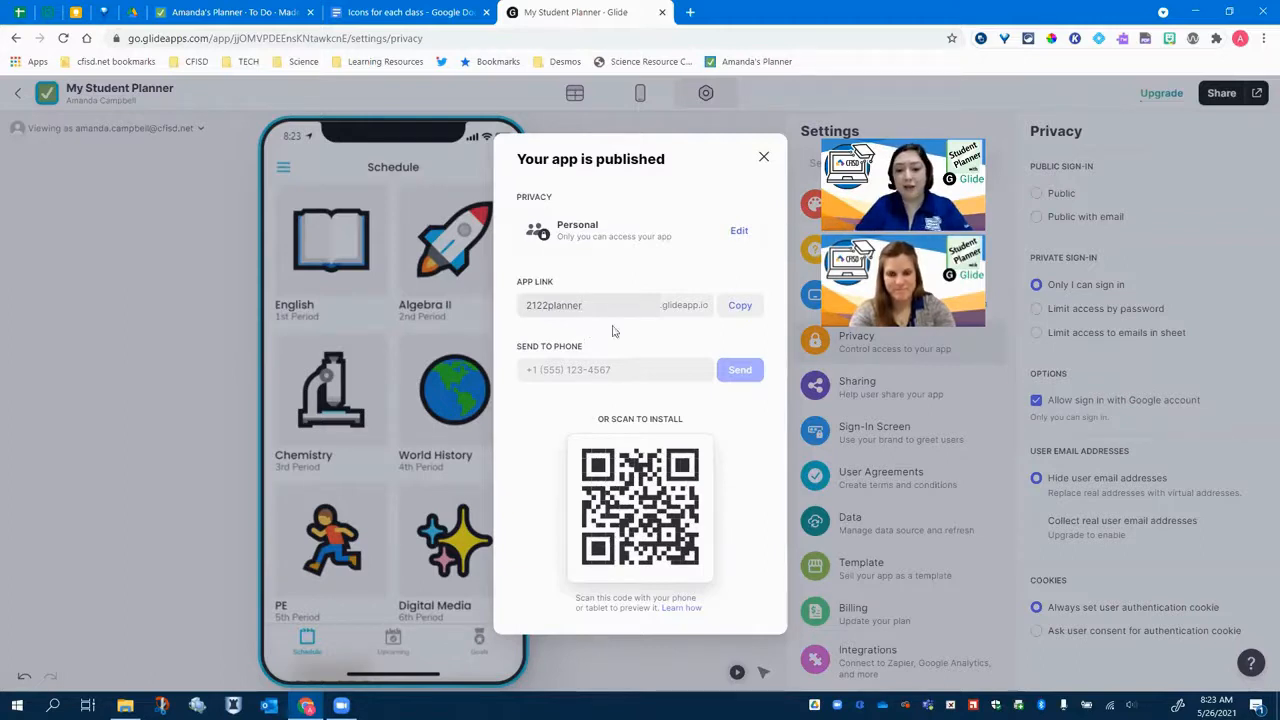
- Copy the app link and close the published app dialog
{"action": "left_click", "coordinate": [741, 308]}
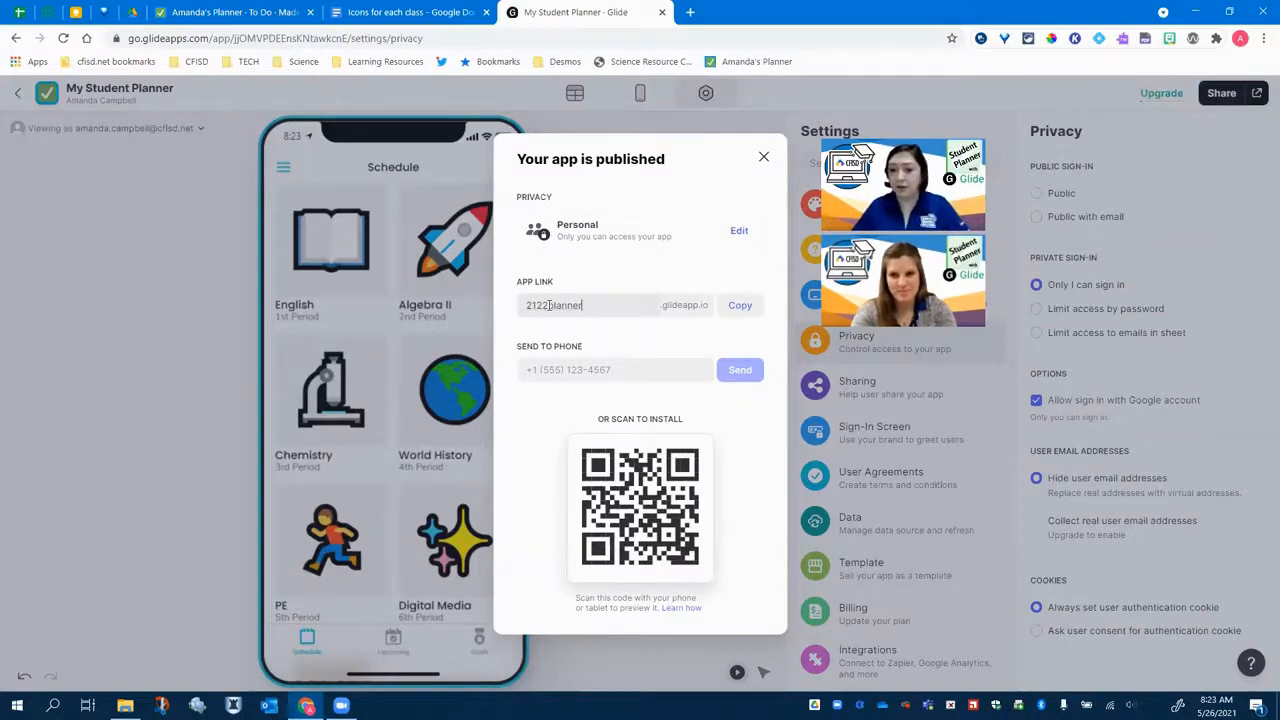
{"action": "left_click", "coordinate": [765, 160]}
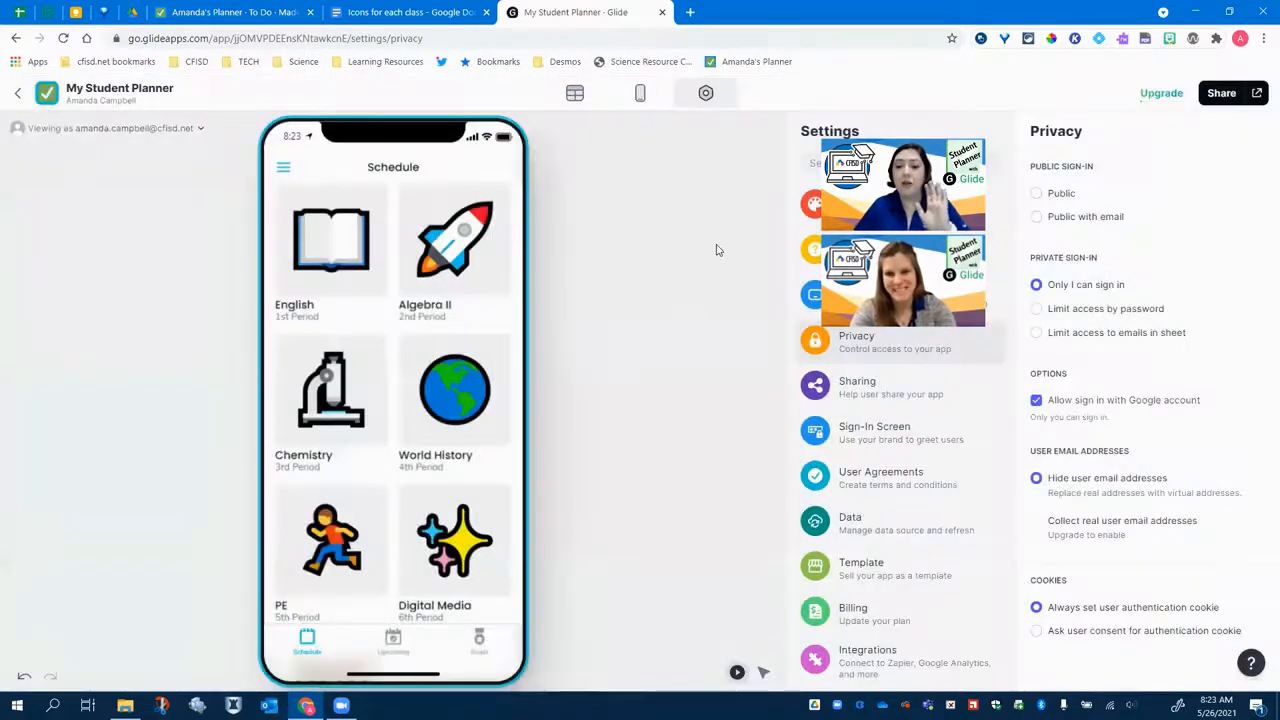
- Open the data editor and browse the Schedule and Upcoming tables
{"action": "left_click", "coordinate": [575, 93]}
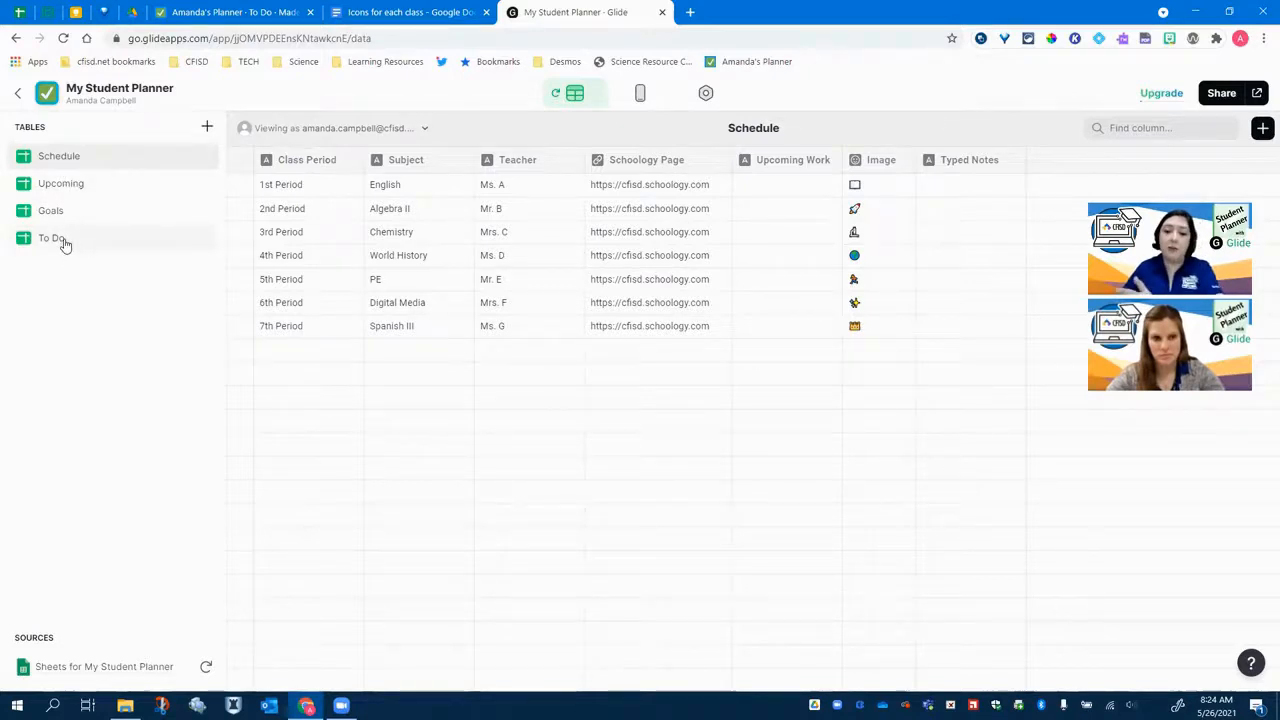
{"action": "left_click", "coordinate": [74, 184]}
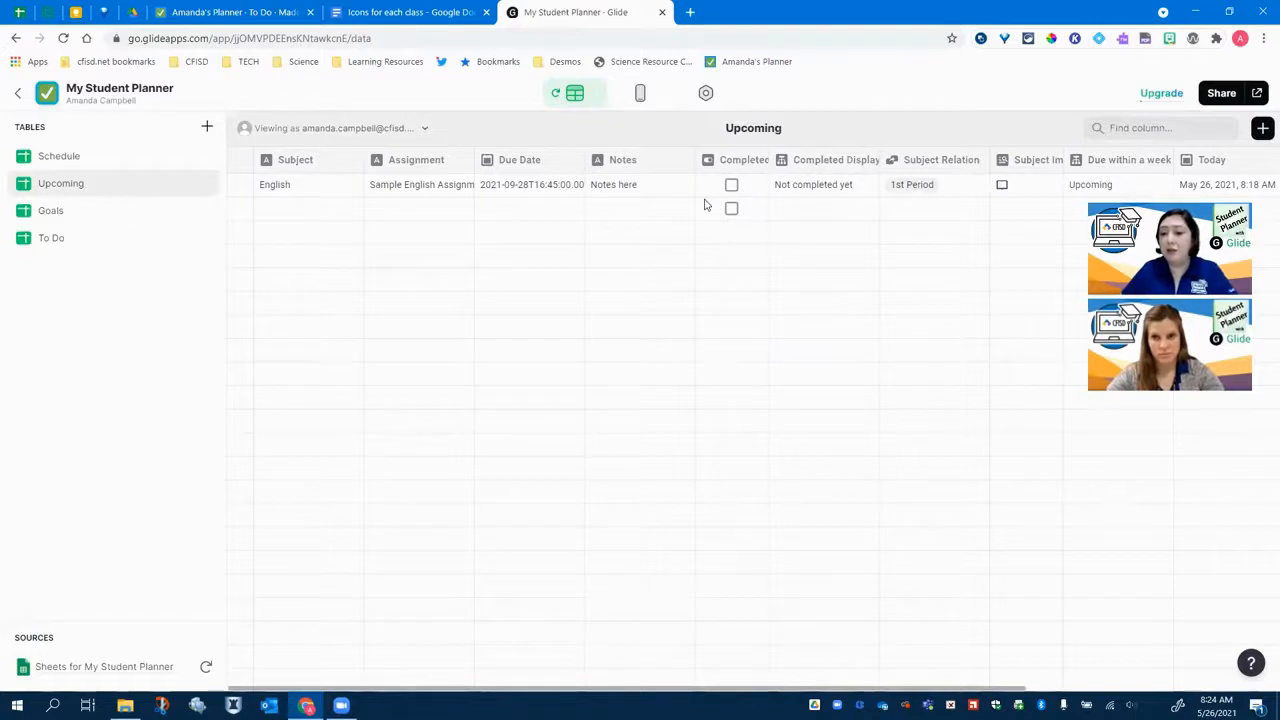
{"action": "left_click", "coordinate": [84, 160]}
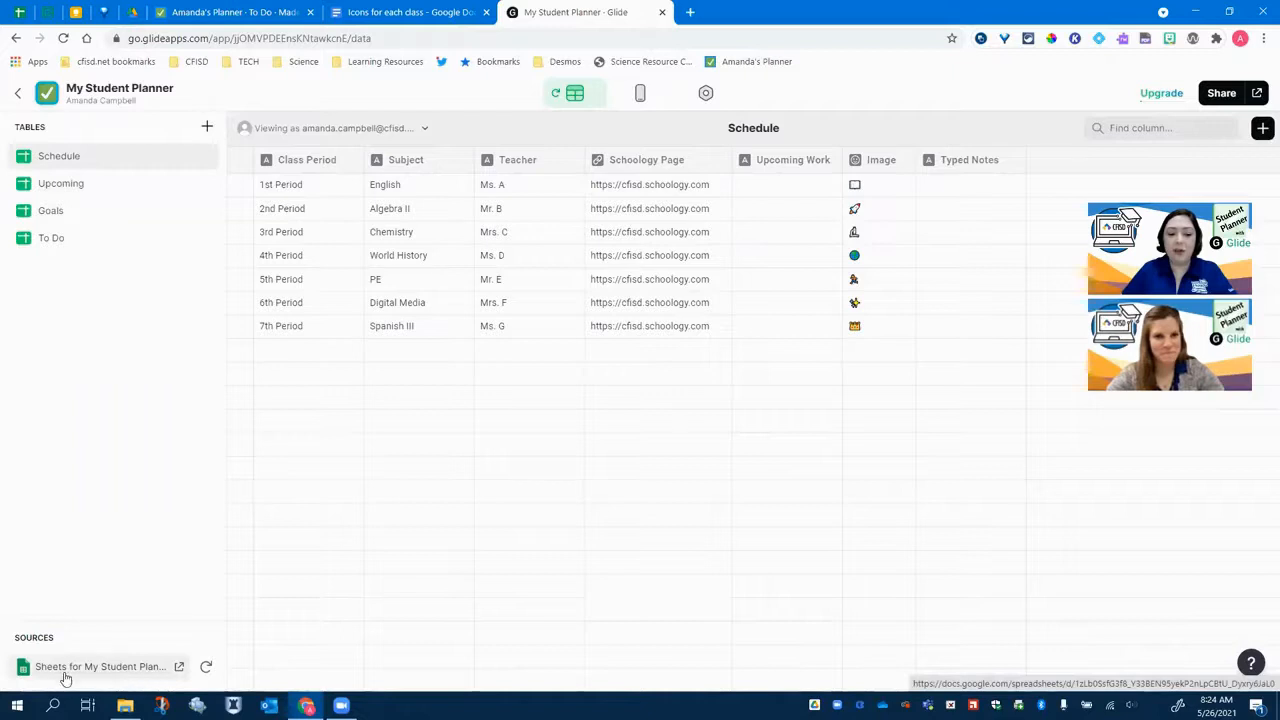
- Open the source spreadsheet in Google Sheets and review the Schedule sheet's class rows
{"action": "left_click", "coordinate": [180, 668]}
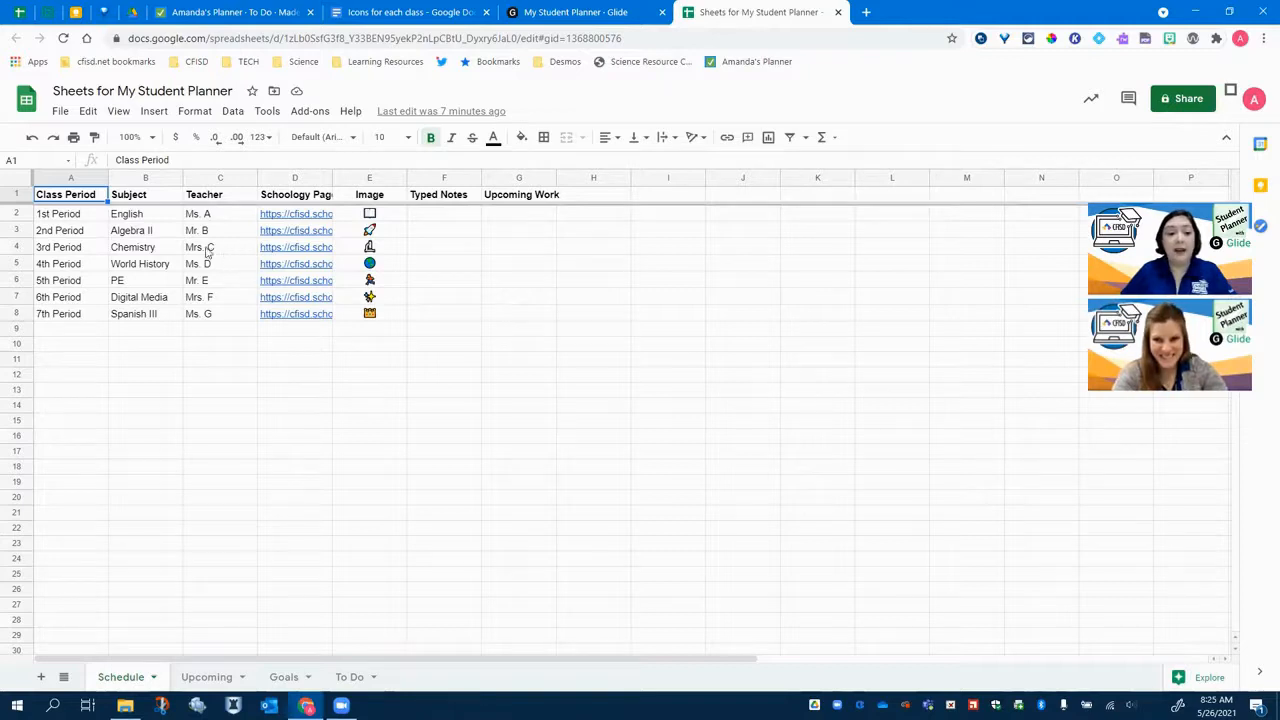
{"action": "left_click", "coordinate": [153, 216]}
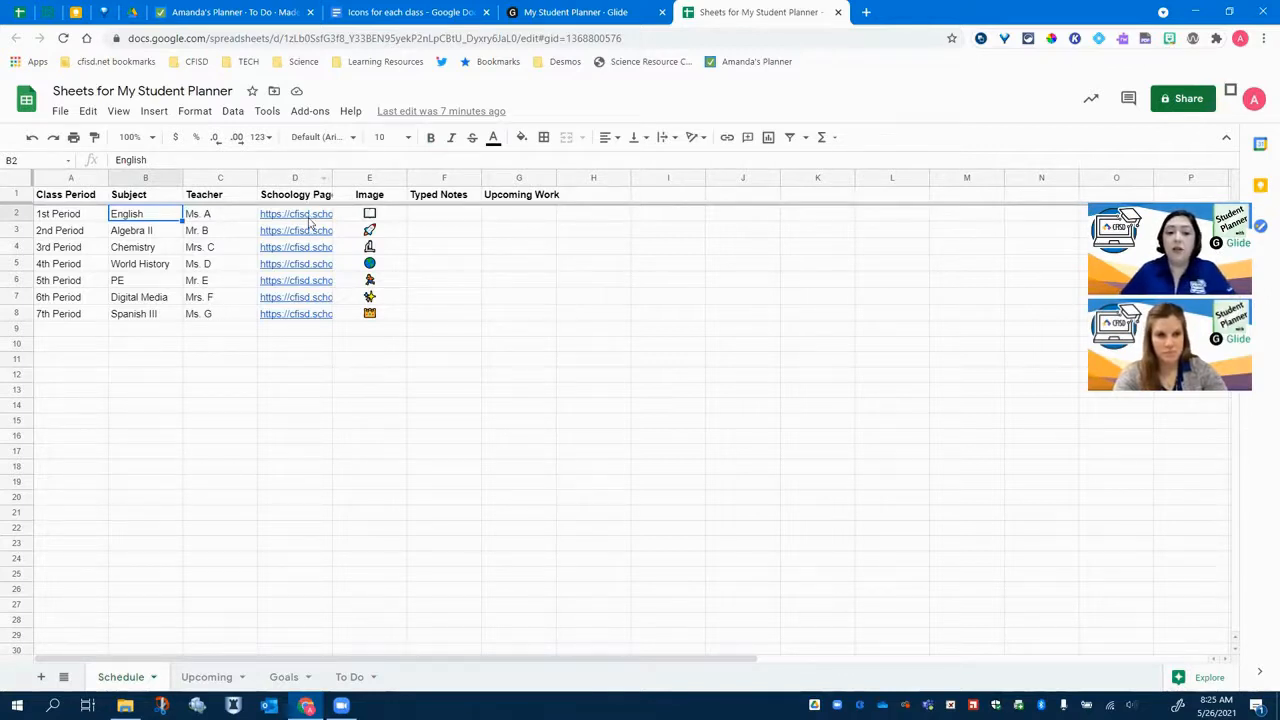
{"action": "mouse_move", "coordinate": [310, 222]}
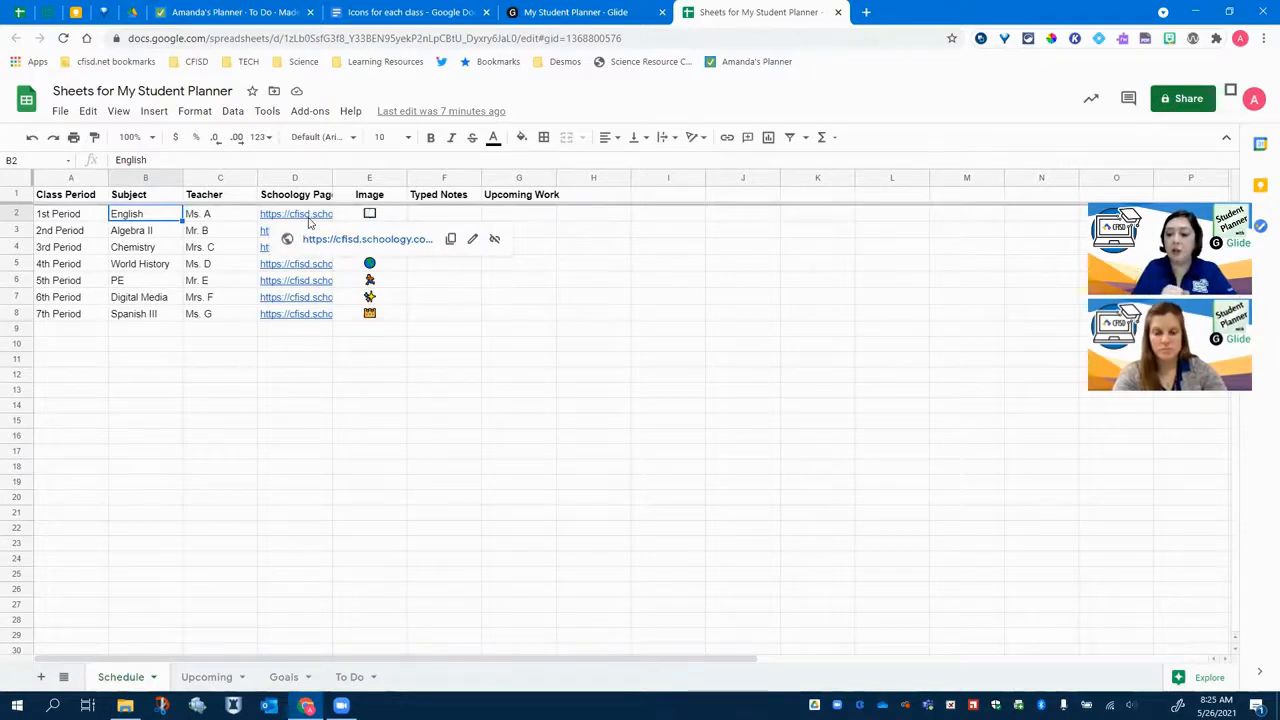
{"action": "left_click", "coordinate": [330, 40]}
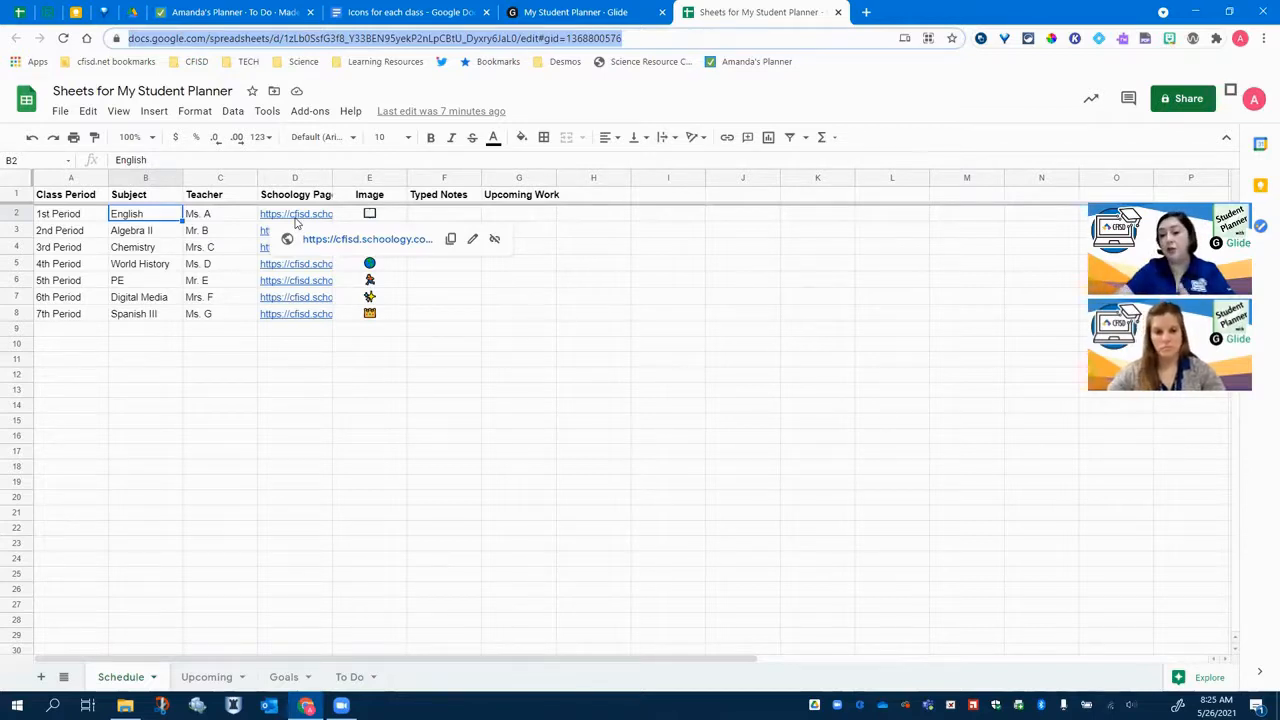
{"action": "left_click", "coordinate": [615, 326]}
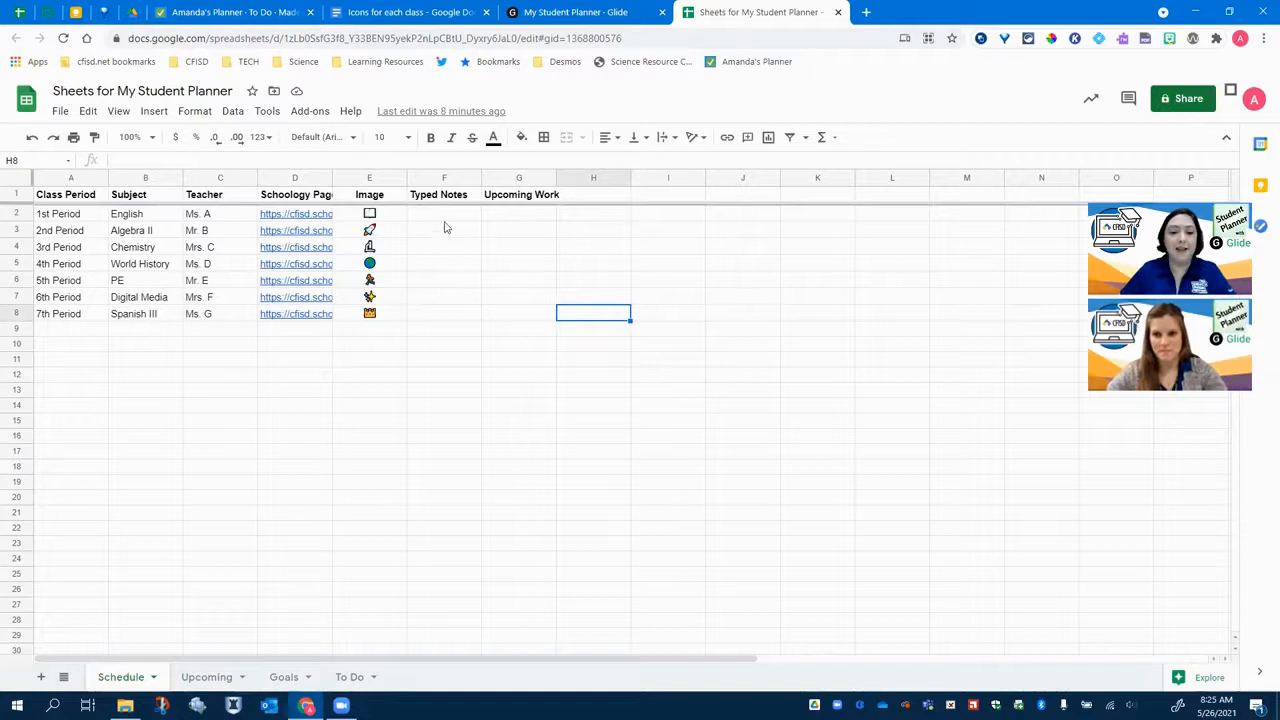
- In the Icons for each class document, insert a book special character found by searching for 'book' next to the English icon
{"action": "left_click", "coordinate": [371, 217]}
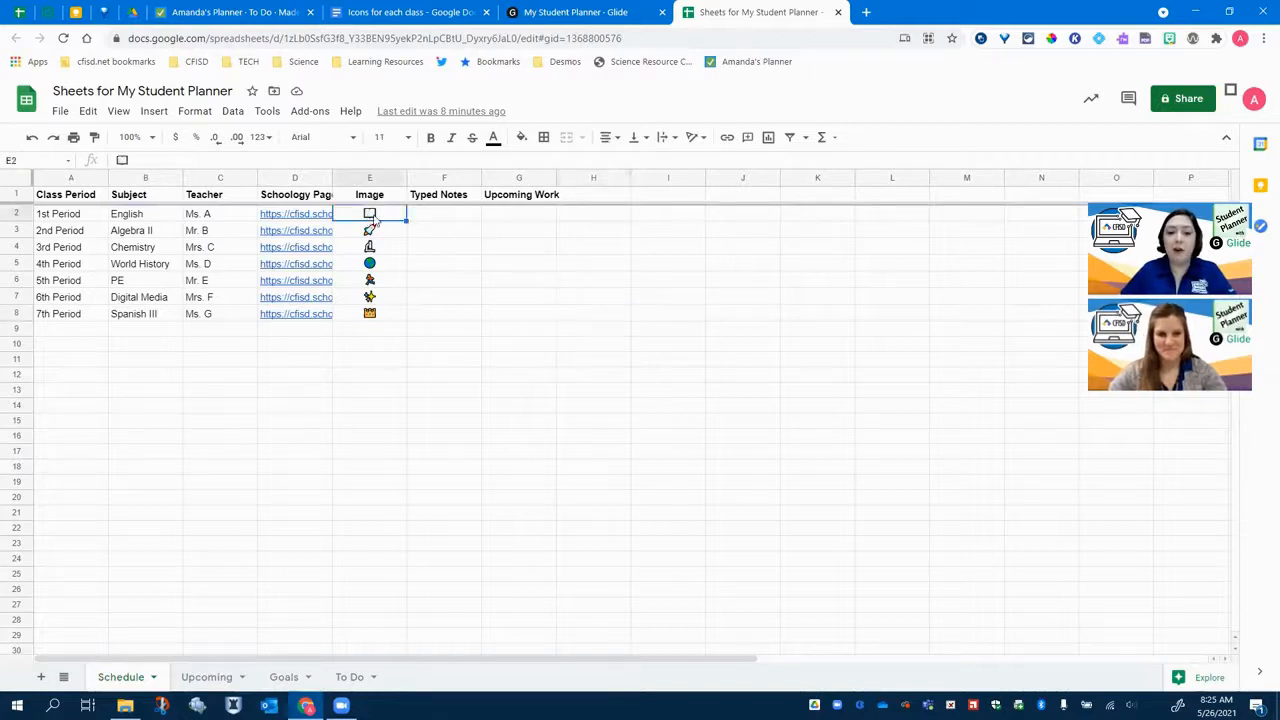
{"action": "left_click", "coordinate": [378, 234]}
{"action": "left_click", "coordinate": [371, 250]}
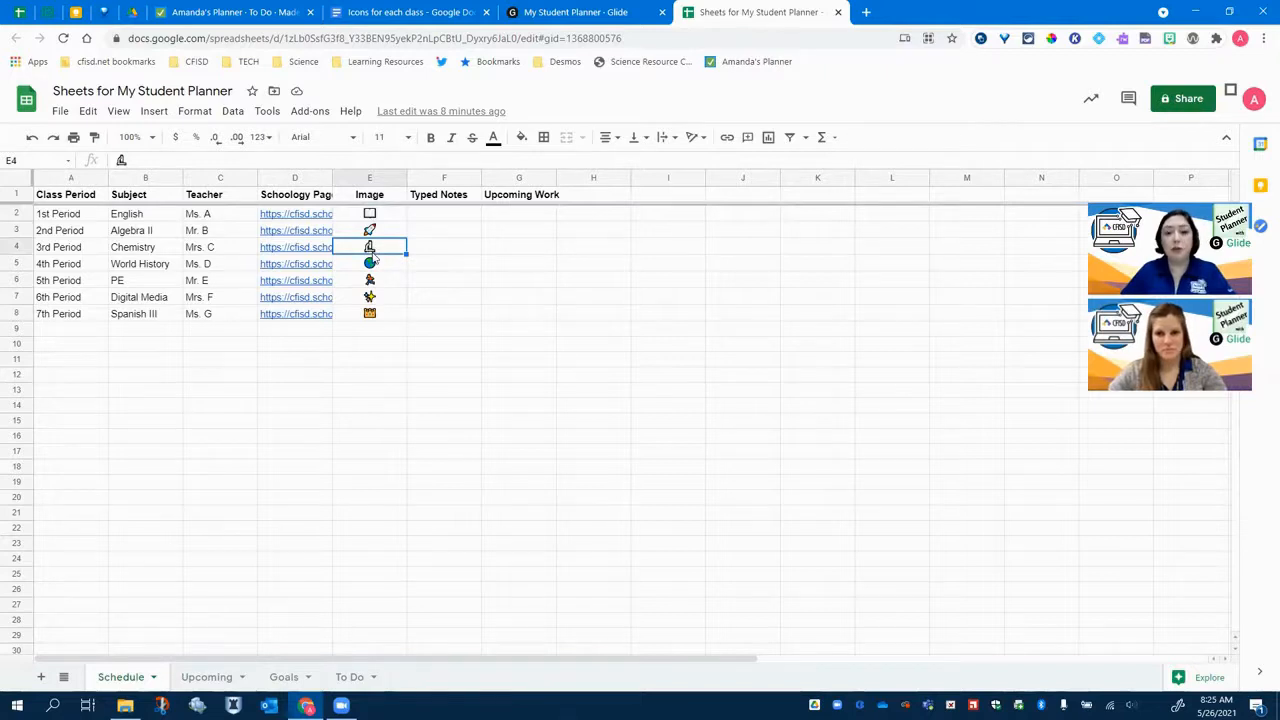
{"action": "left_click", "coordinate": [405, 12]}
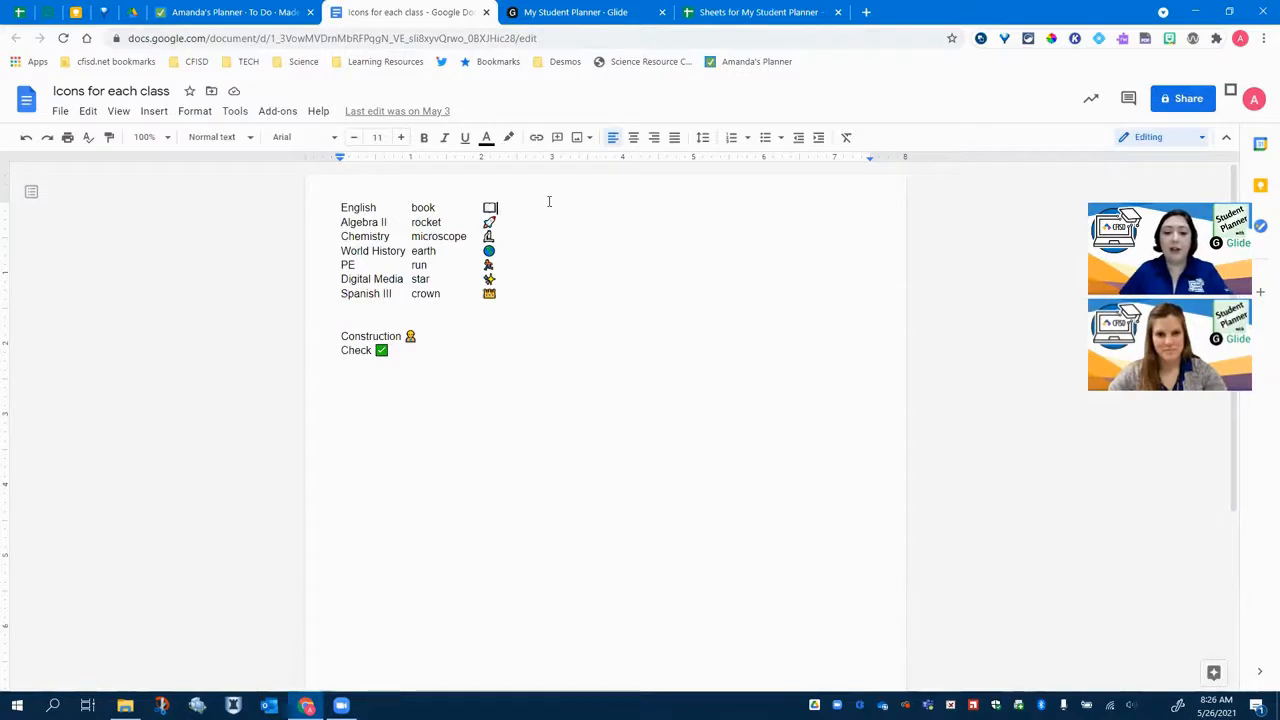
{"action": "left_click", "coordinate": [153, 114]}
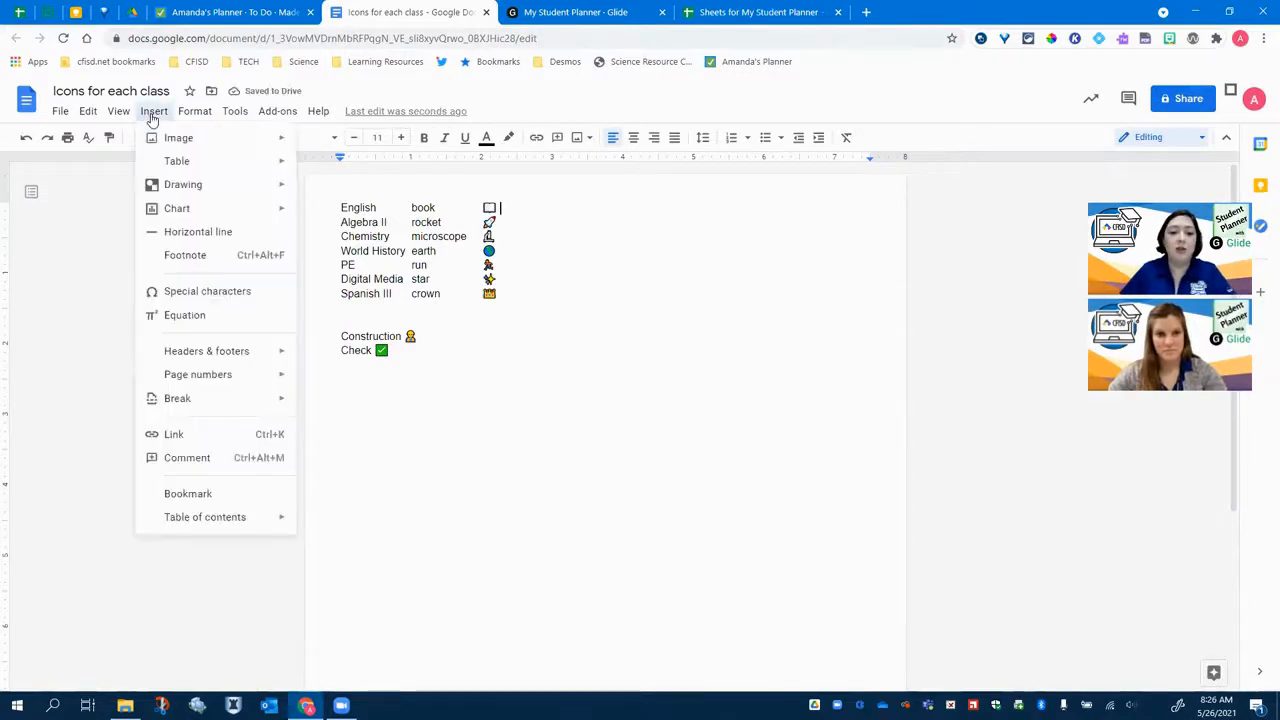
{"action": "left_click", "coordinate": [238, 294]}
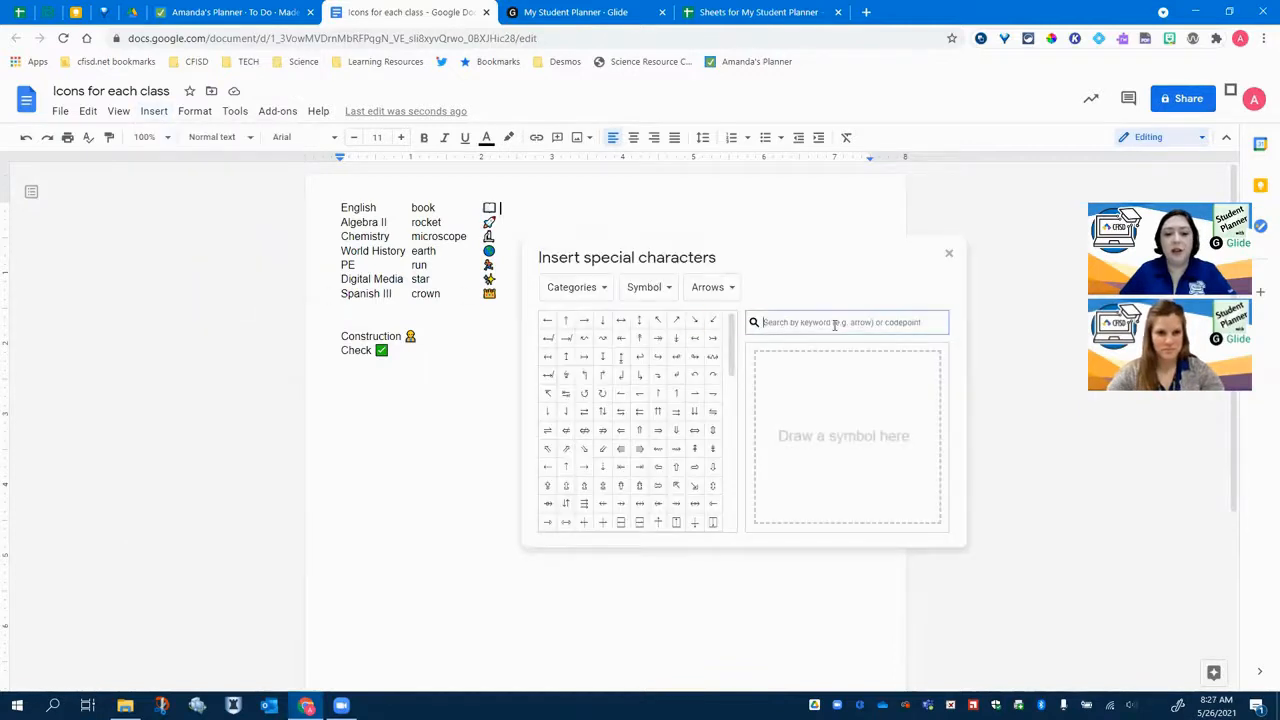
{"action": "type", "text": "book"}
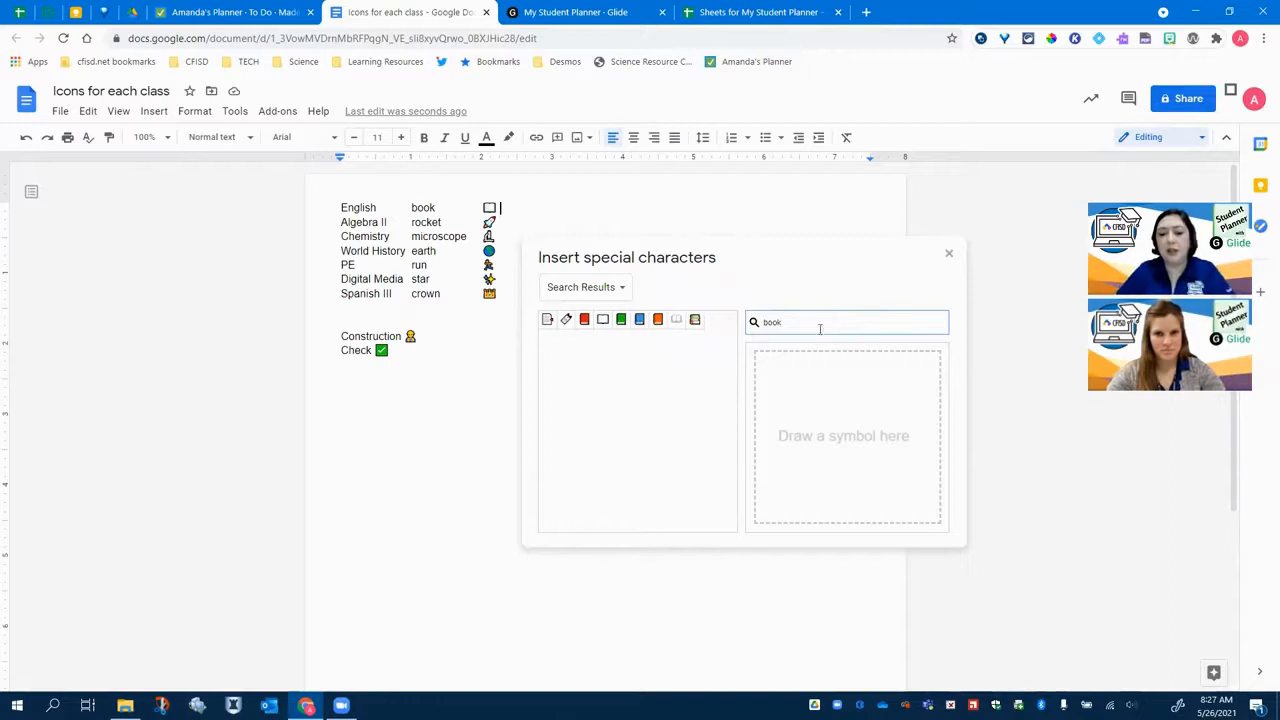
{"action": "mouse_move", "coordinate": [693, 330]}
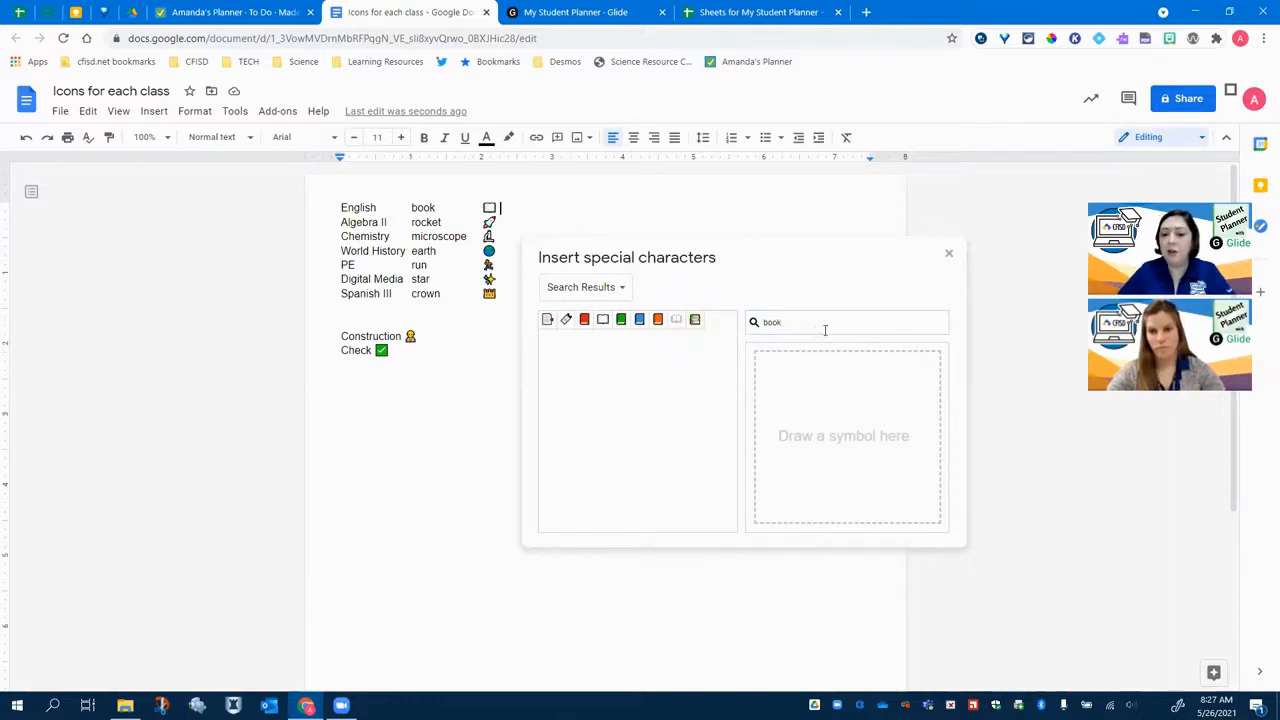
{"action": "left_click", "coordinate": [692, 328]}
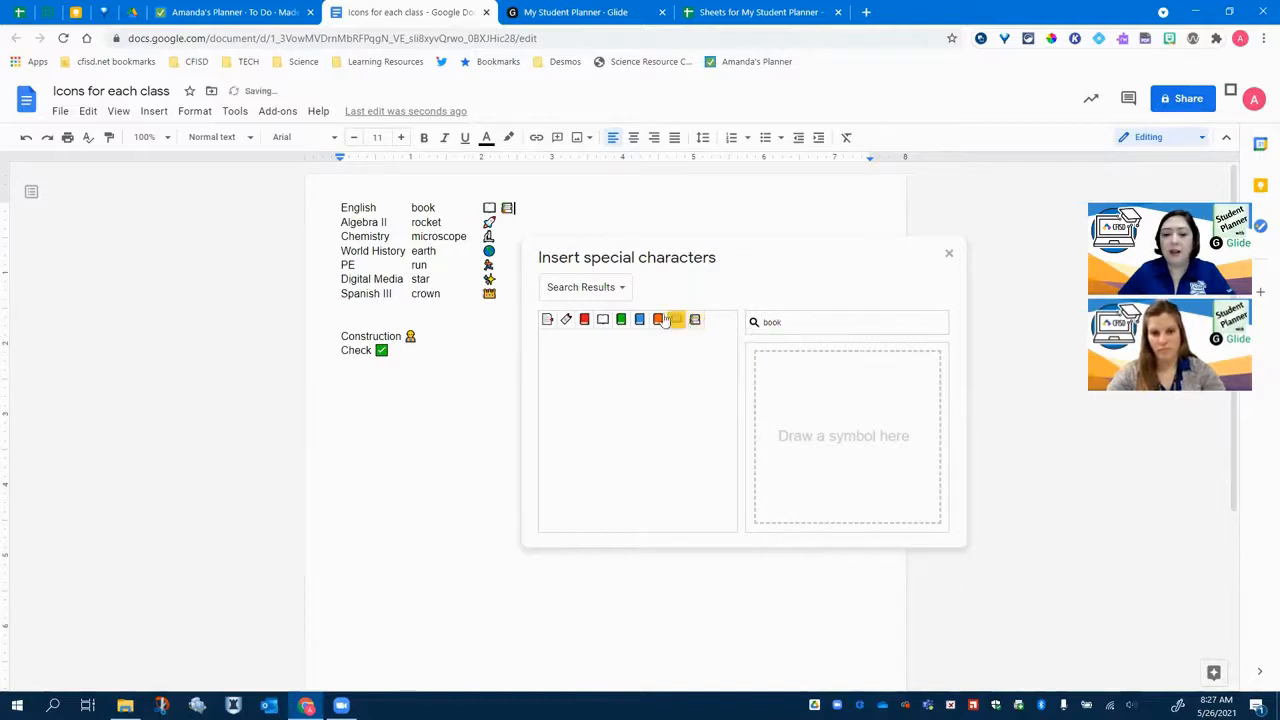
{"action": "left_click", "coordinate": [949, 254]}
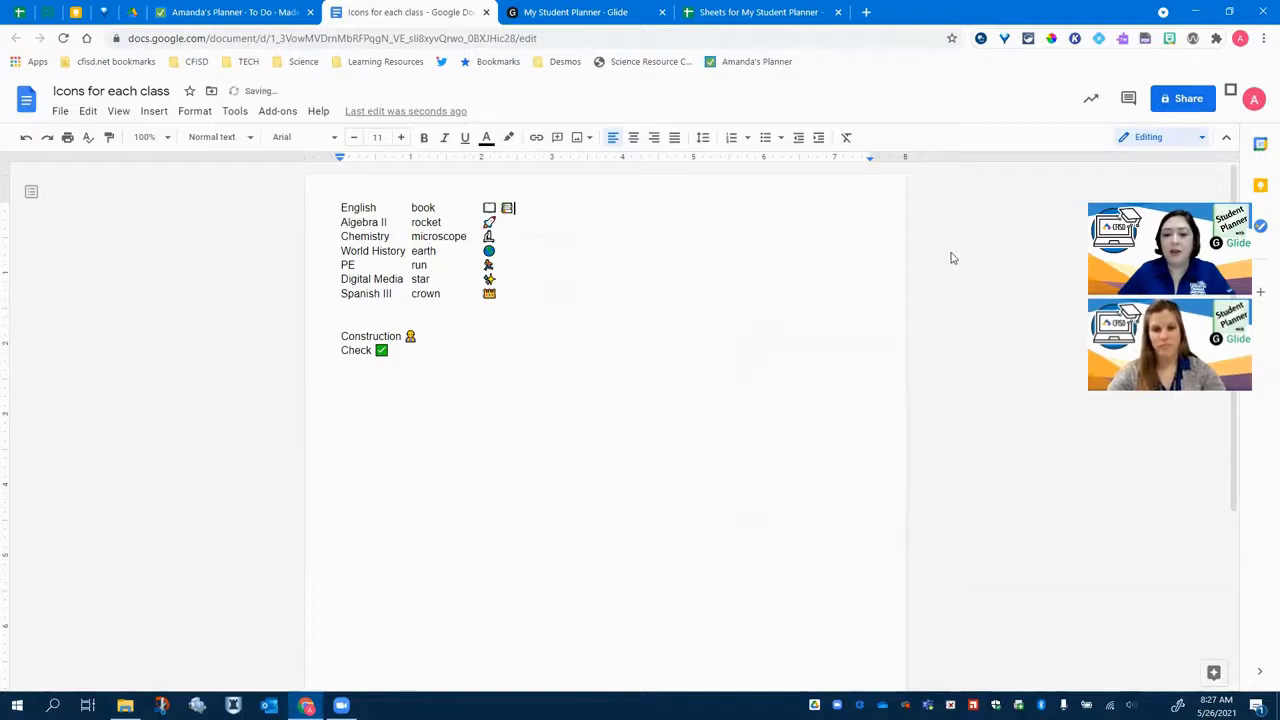
- Copy the new book icon and paste it into the English row's Image cell of the Schedule sheet
{"action": "double_click", "coordinate": [506, 207]}
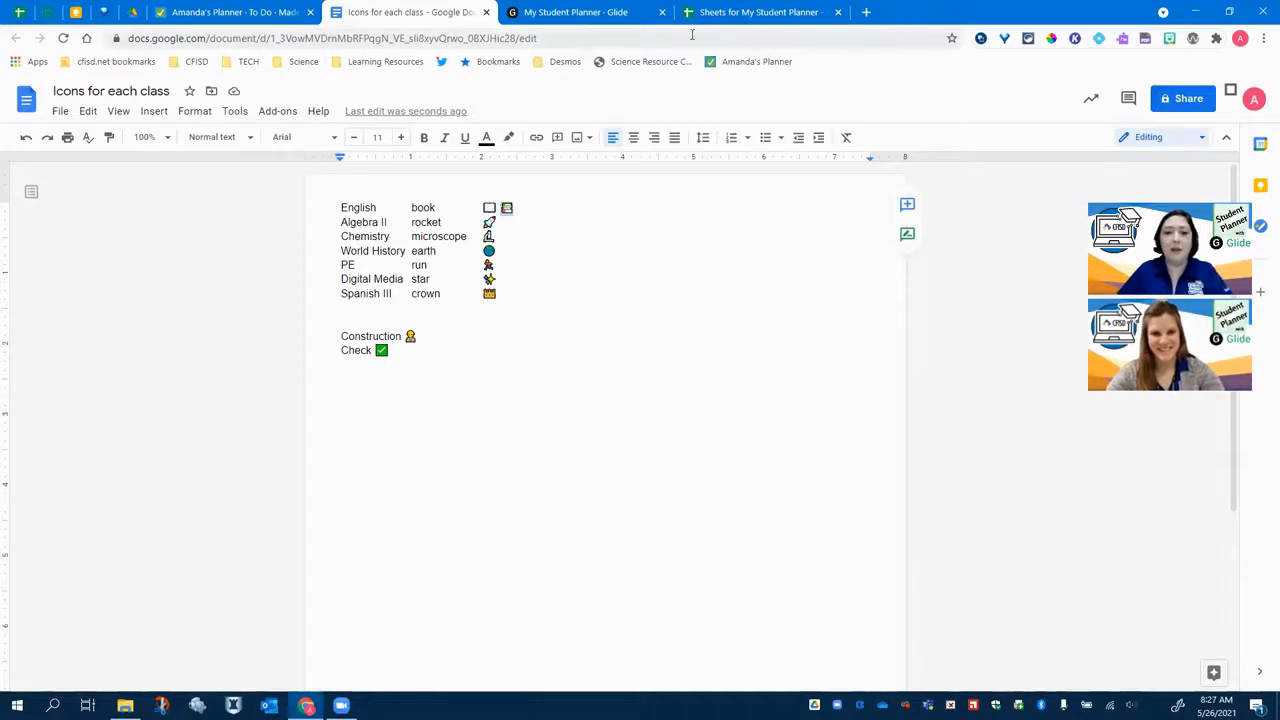
{"action": "left_click", "coordinate": [763, 12]}
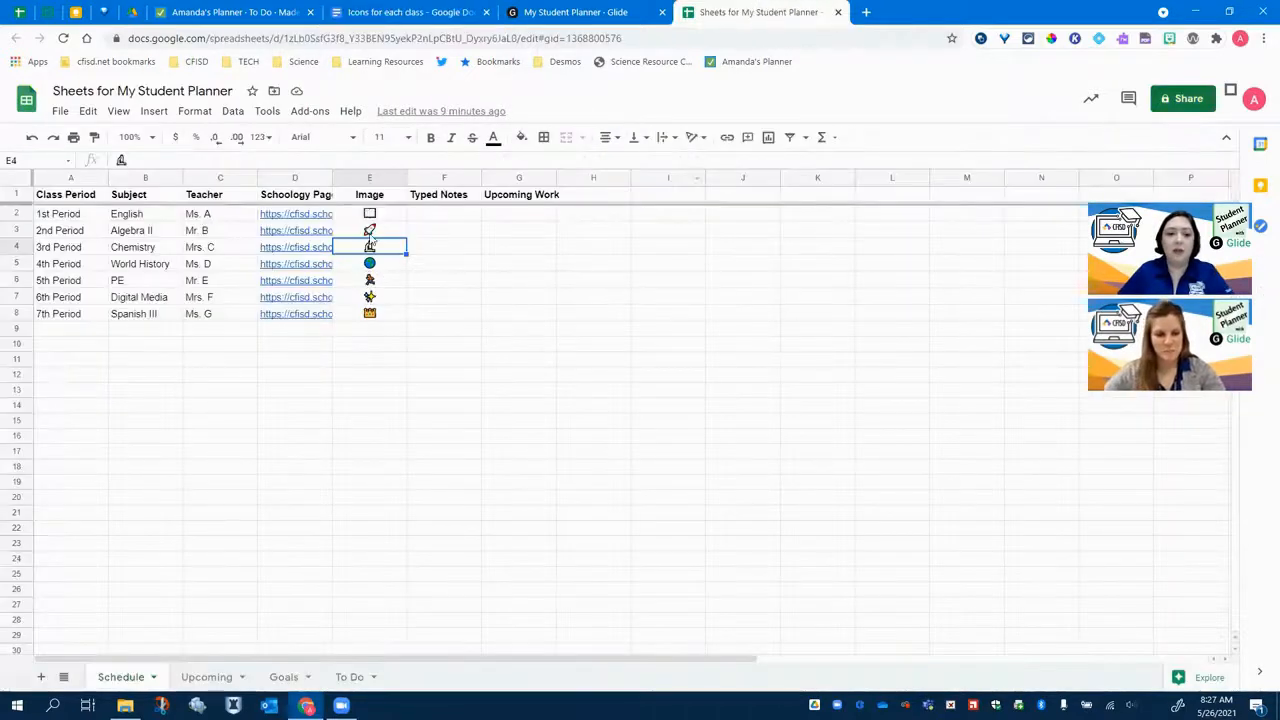
{"action": "left_click", "coordinate": [373, 218]}
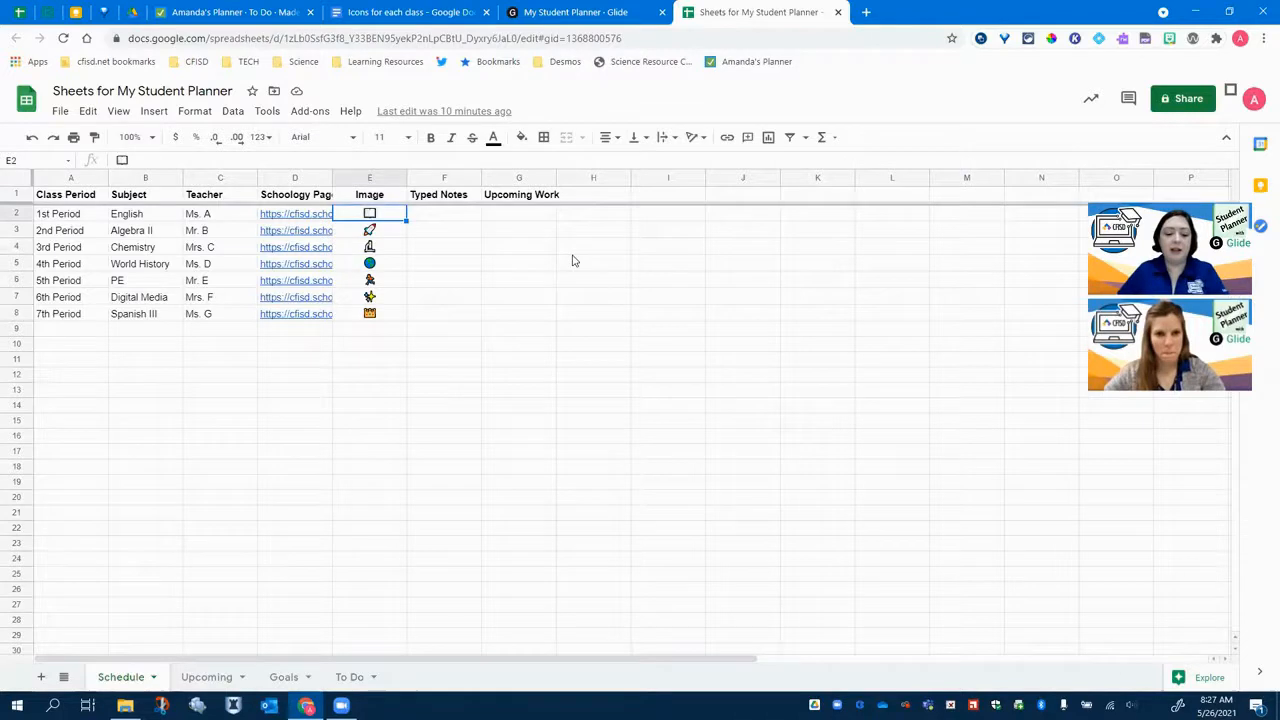
{"action": "key", "text": "ctrl+v"}
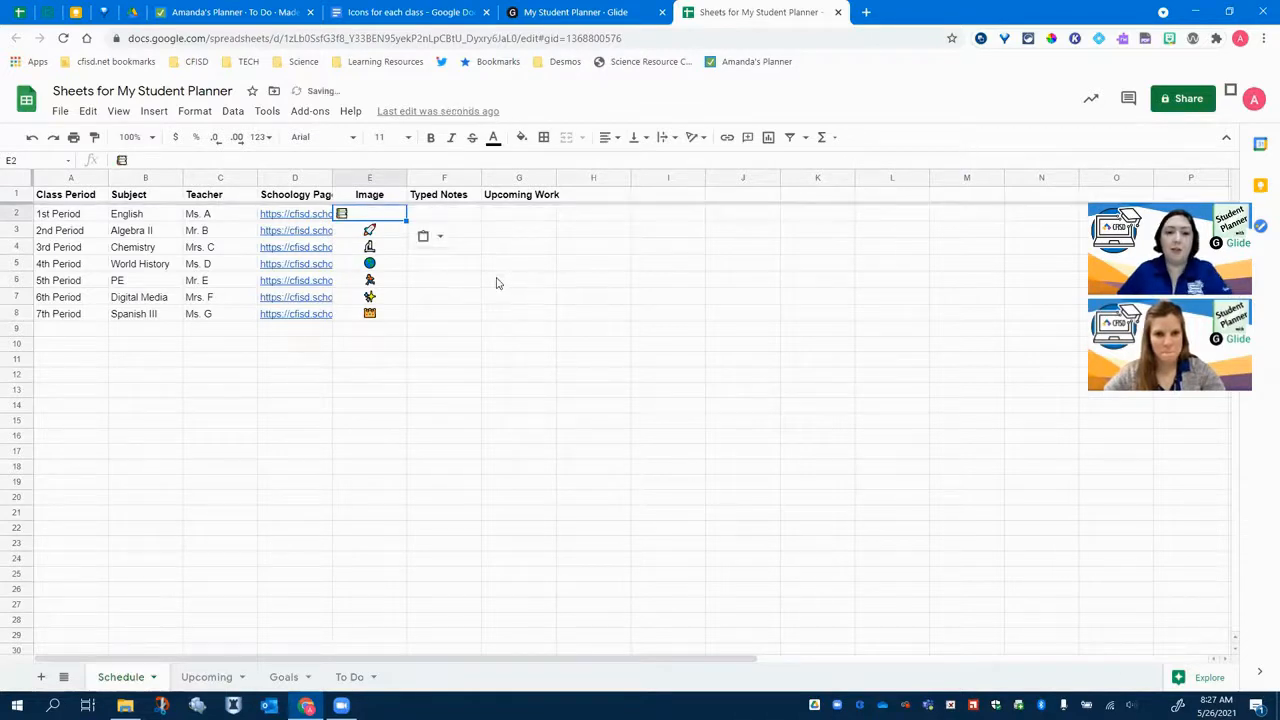
{"action": "left_click", "coordinate": [497, 283]}
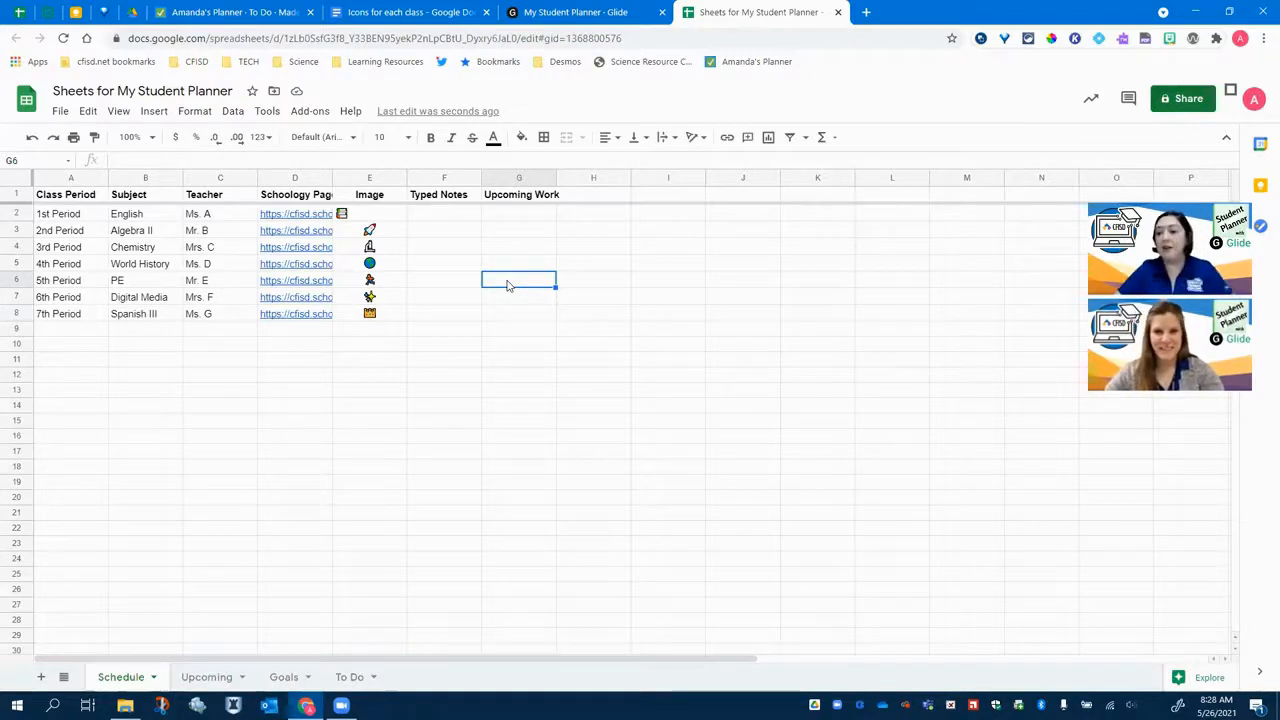
- Open the Glide app's layout preview and refresh its data to pick up the new English icon
{"action": "left_click", "coordinate": [583, 13]}
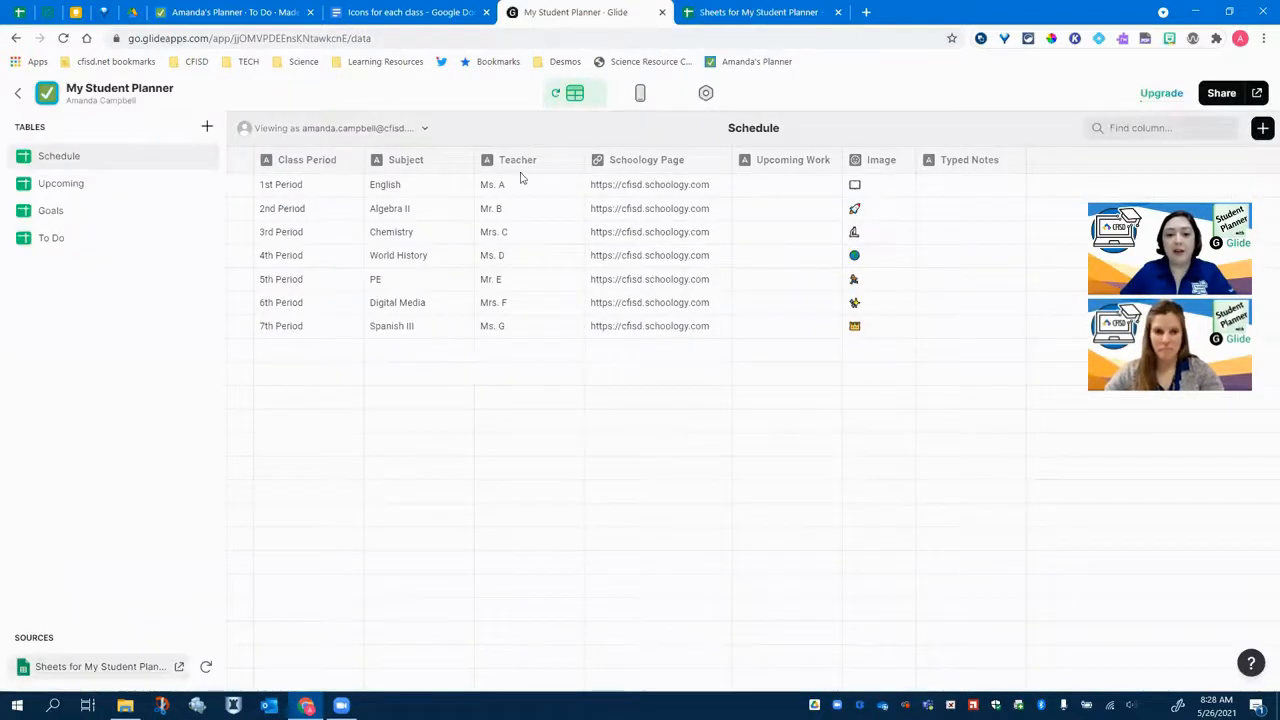
{"action": "left_click", "coordinate": [641, 92]}
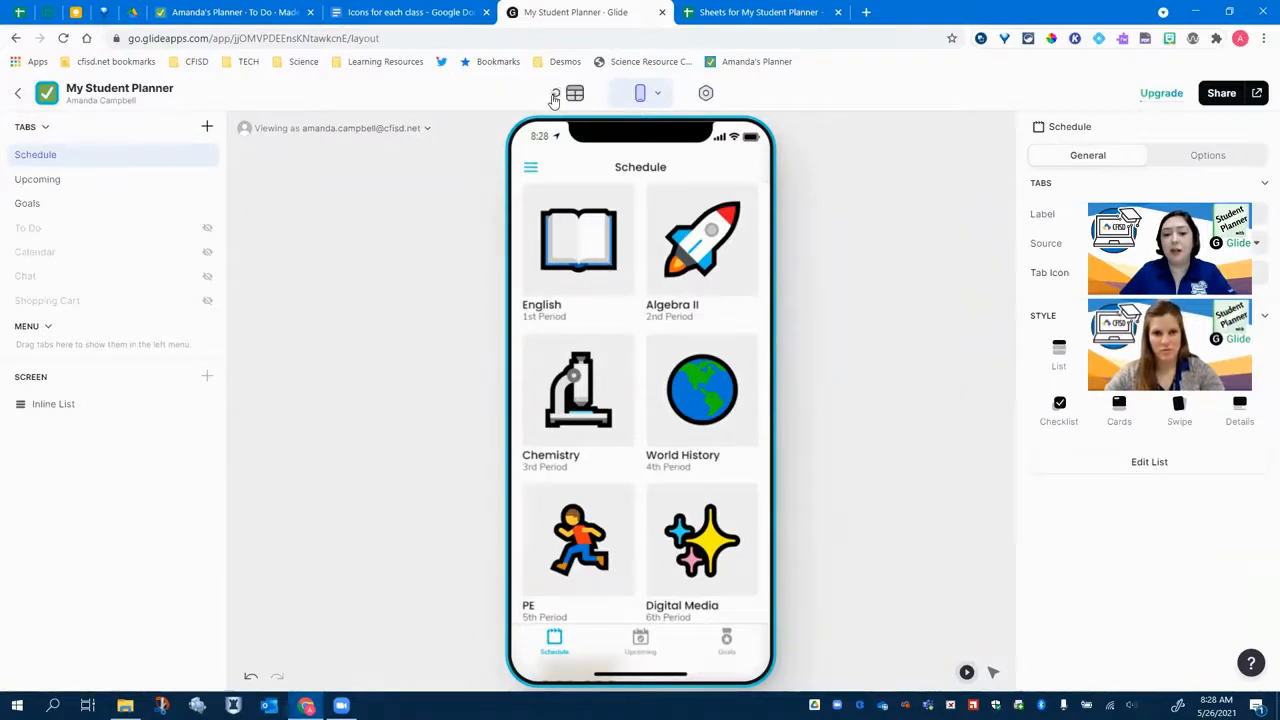
{"action": "left_click", "coordinate": [555, 97]}
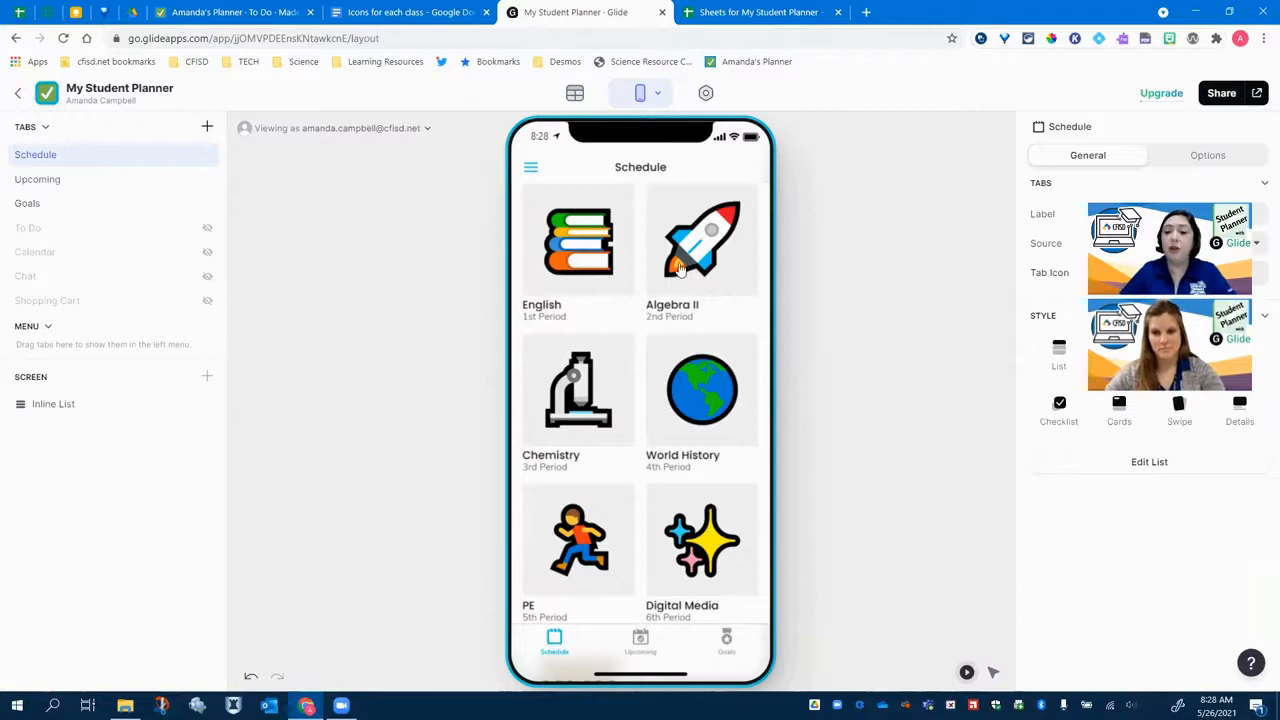
- Review the Schedule sheet's columns A to E and open the Upcoming sheet in the spreadsheet
{"action": "left_click", "coordinate": [760, 12]}
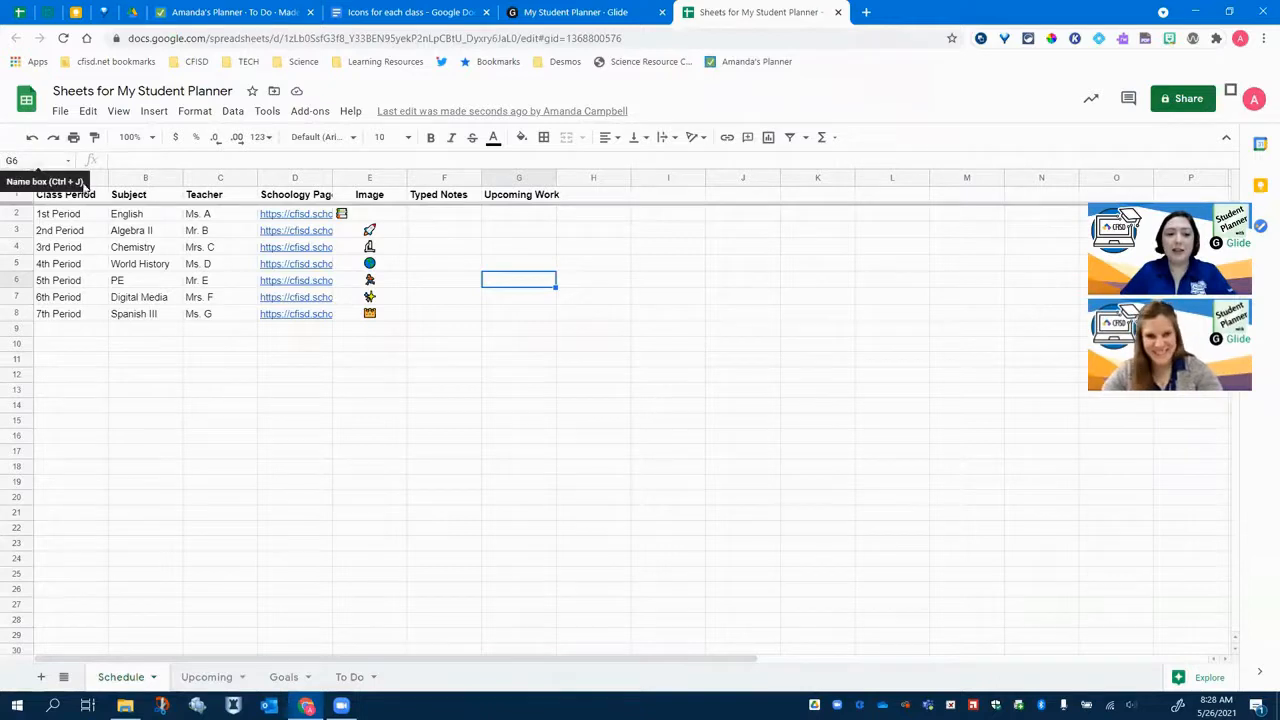
{"action": "mouse_move", "coordinate": [77, 177]}
{"action": "left_mouse_down"}
{"action": "mouse_move", "coordinate": [349, 178]}
{"action": "mouse_move", "coordinate": [360, 195]}
{"action": "left_mouse_up"}
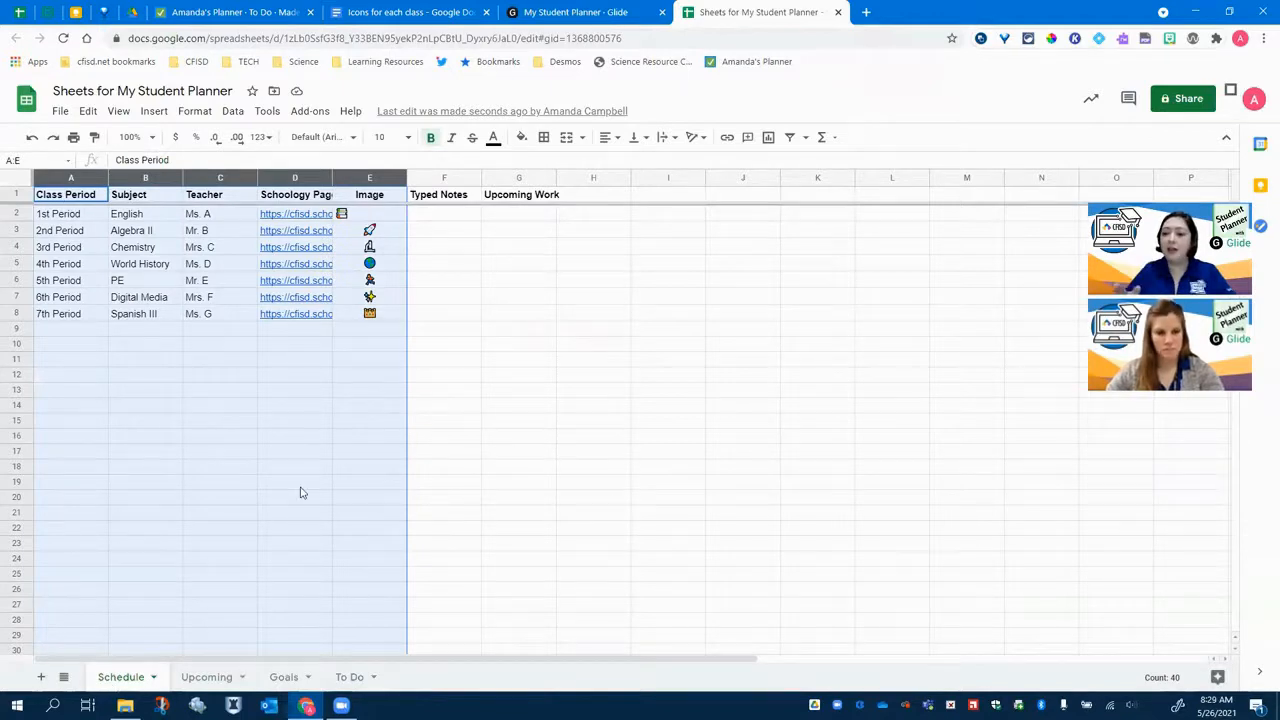
{"action": "left_click", "coordinate": [596, 12]}
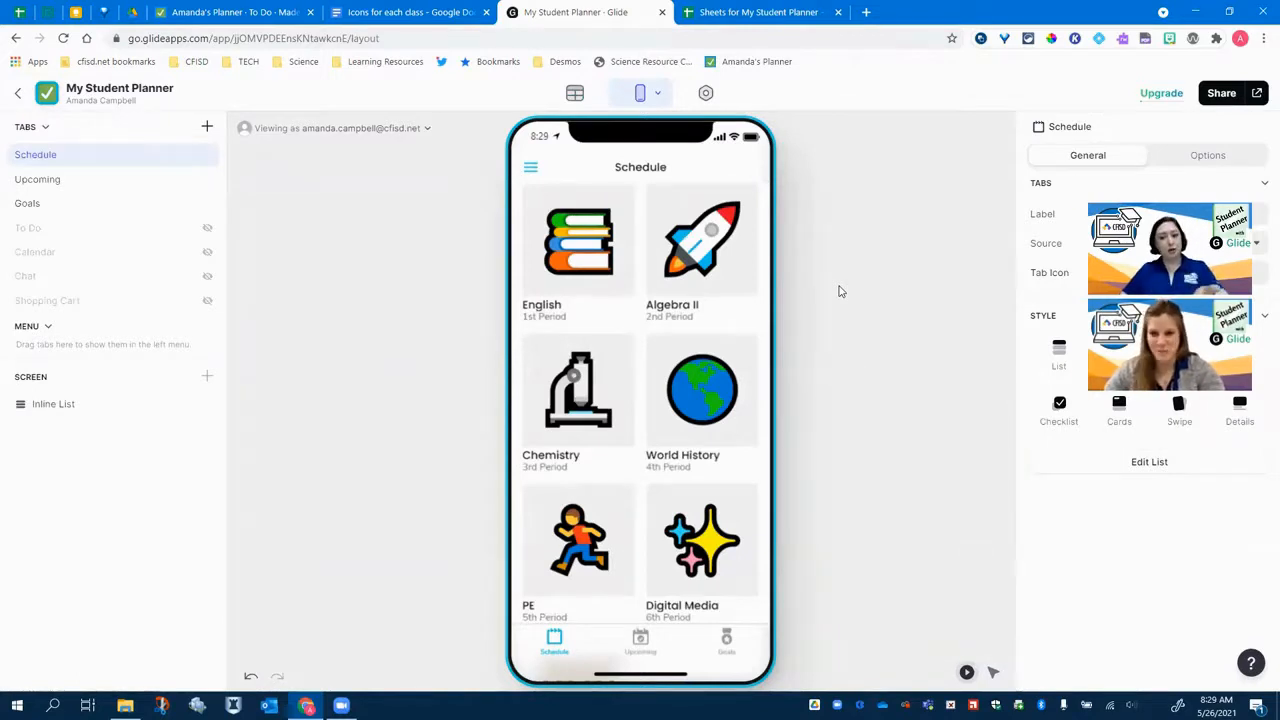
{"action": "left_click", "coordinate": [776, 20]}
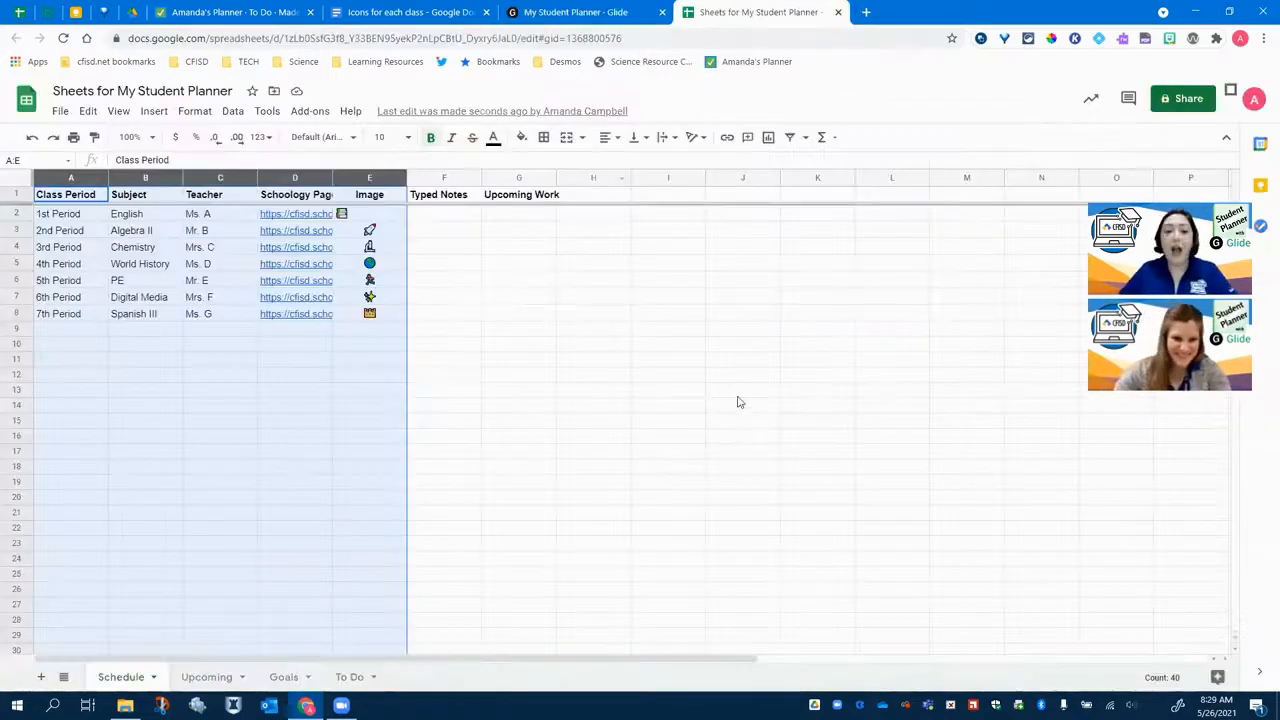
{"action": "left_click", "coordinate": [684, 446]}
{"action": "left_click", "coordinate": [203, 679]}
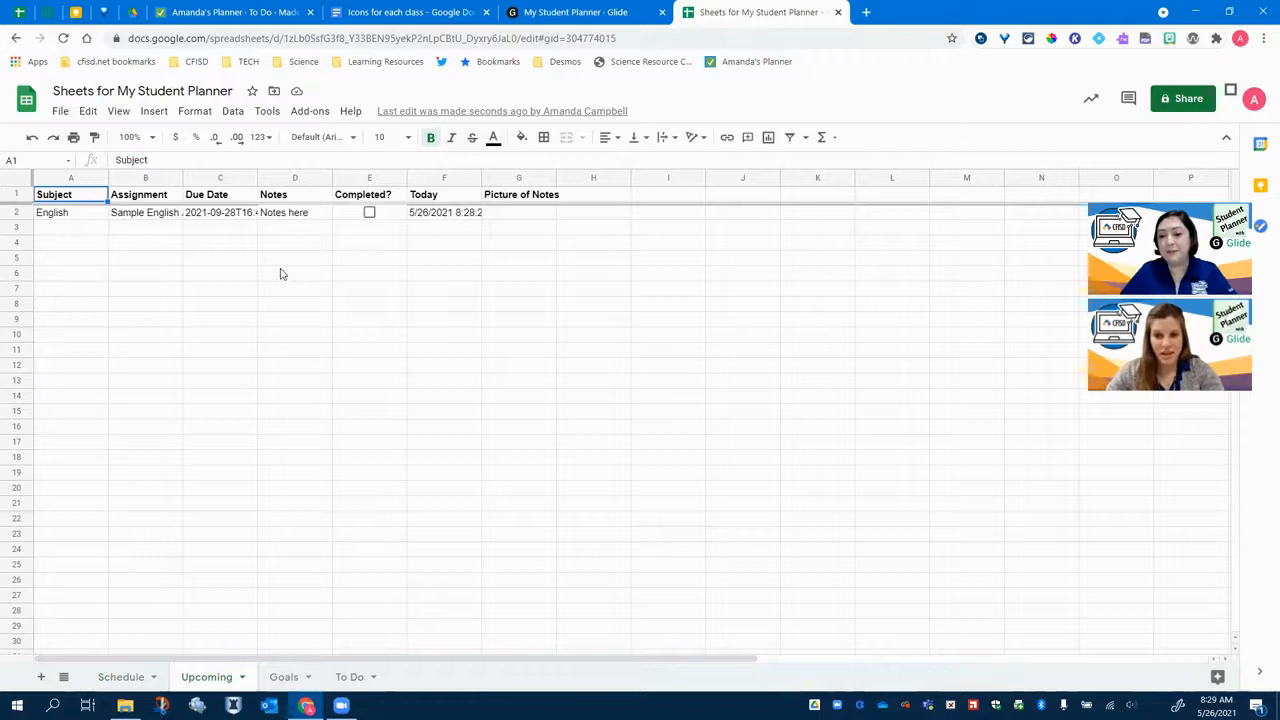
- Open the English class details in the app preview and scroll through them
{"action": "left_click", "coordinate": [581, 13]}
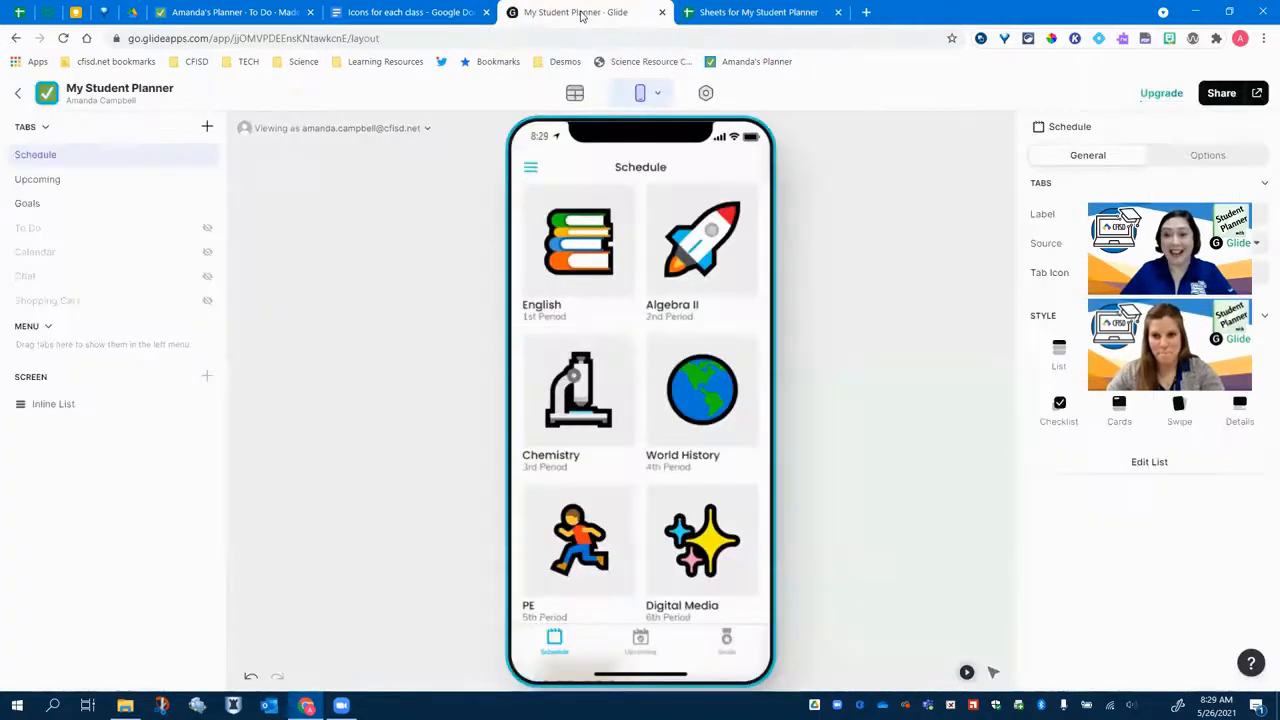
{"action": "left_click", "coordinate": [602, 268]}
{"action": "scroll", "coordinate": [696, 312], "scroll_direction": "down", "scroll_amount": 1}
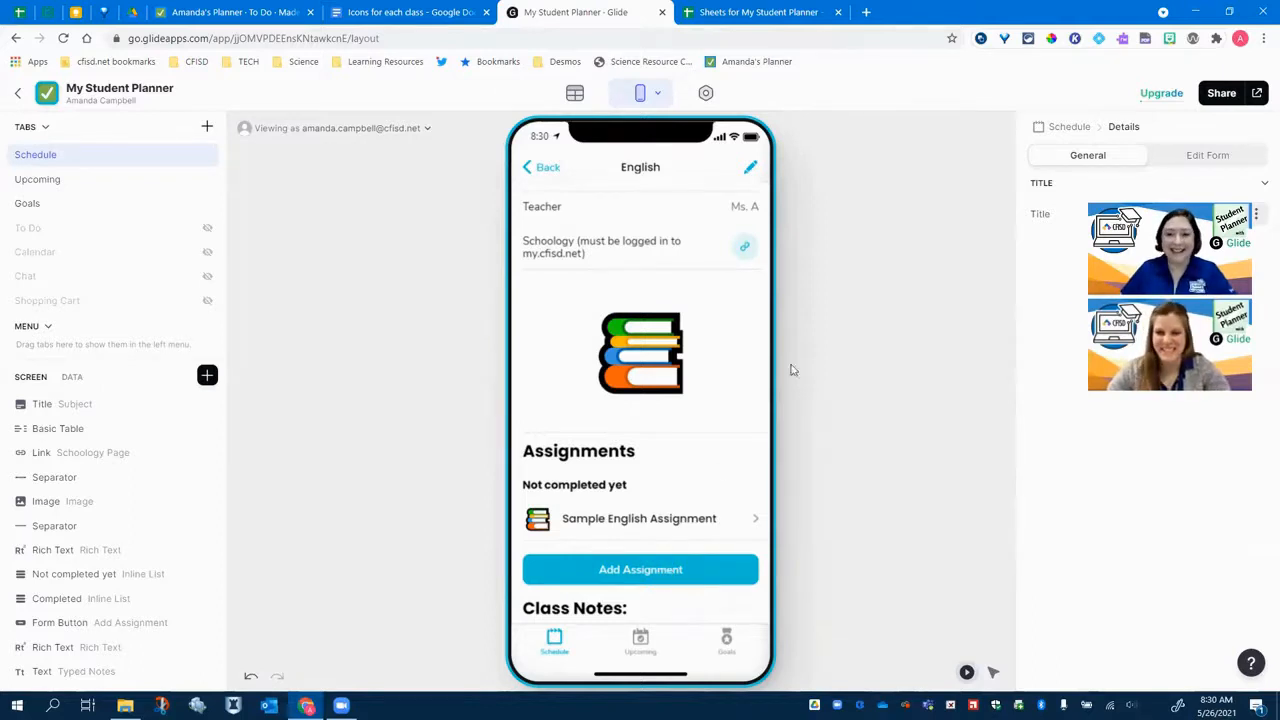
- Switch the app preview to the Android device
{"action": "left_click", "coordinate": [656, 95]}
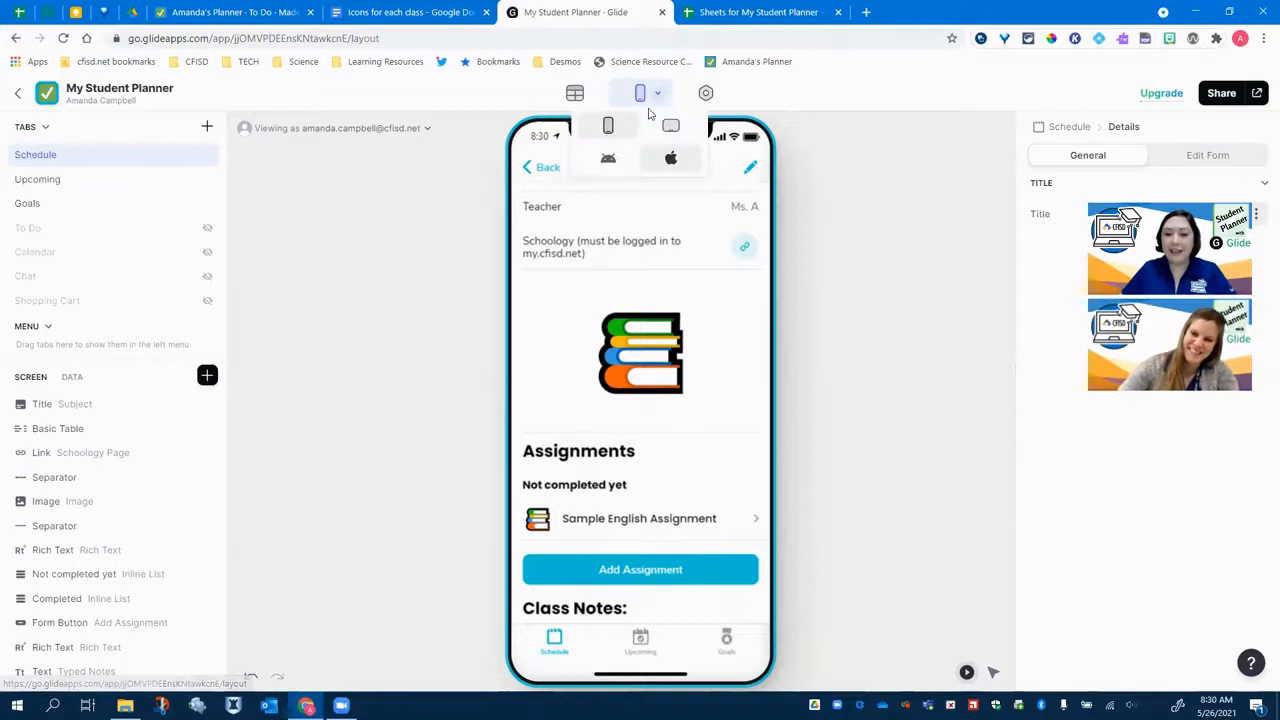
{"action": "left_click", "coordinate": [613, 163]}
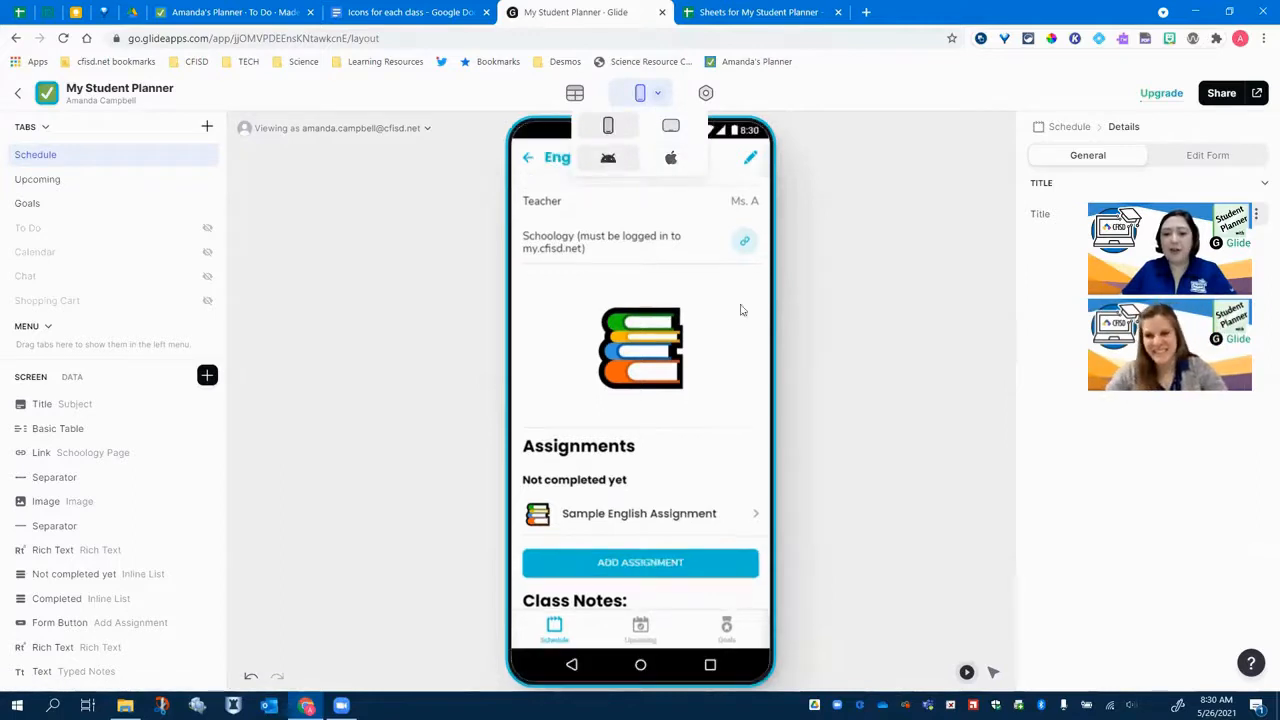
{"action": "left_click", "coordinate": [905, 370]}
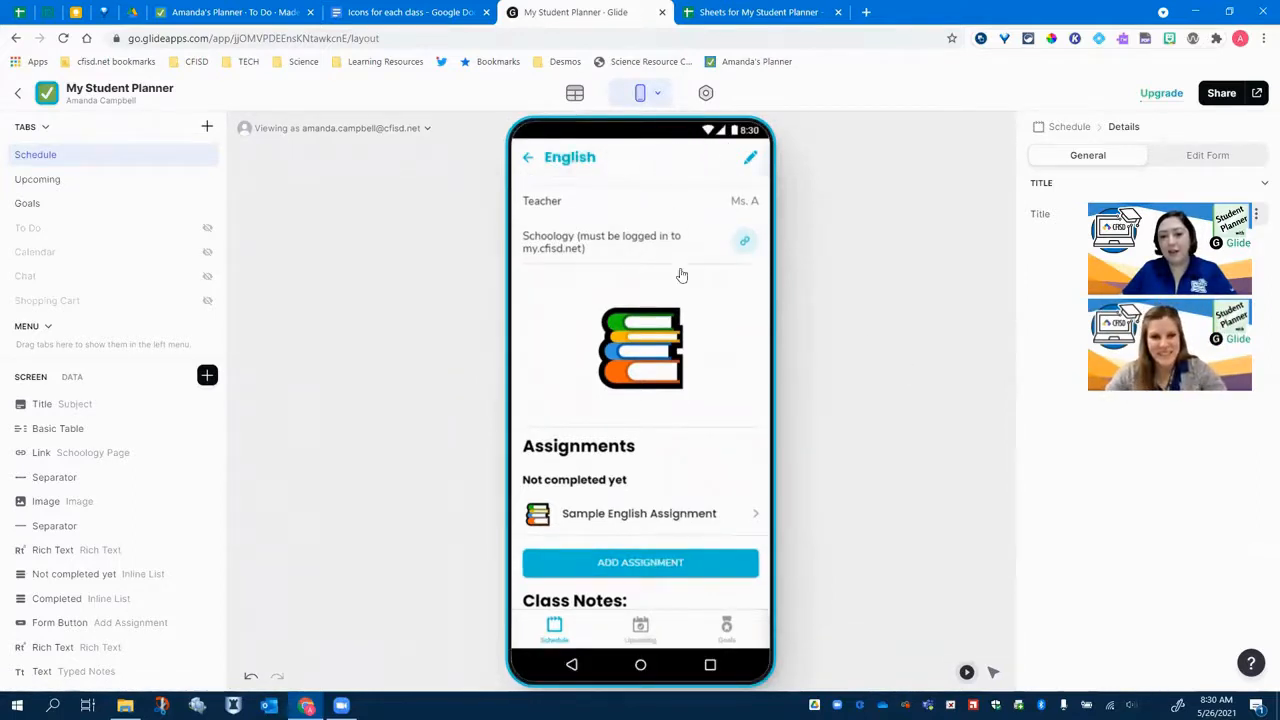
- Return to the Schedule list and switch the preview device to iOS
{"action": "scroll", "coordinate": [671, 345], "scroll_direction": "up", "scroll_amount": 2}
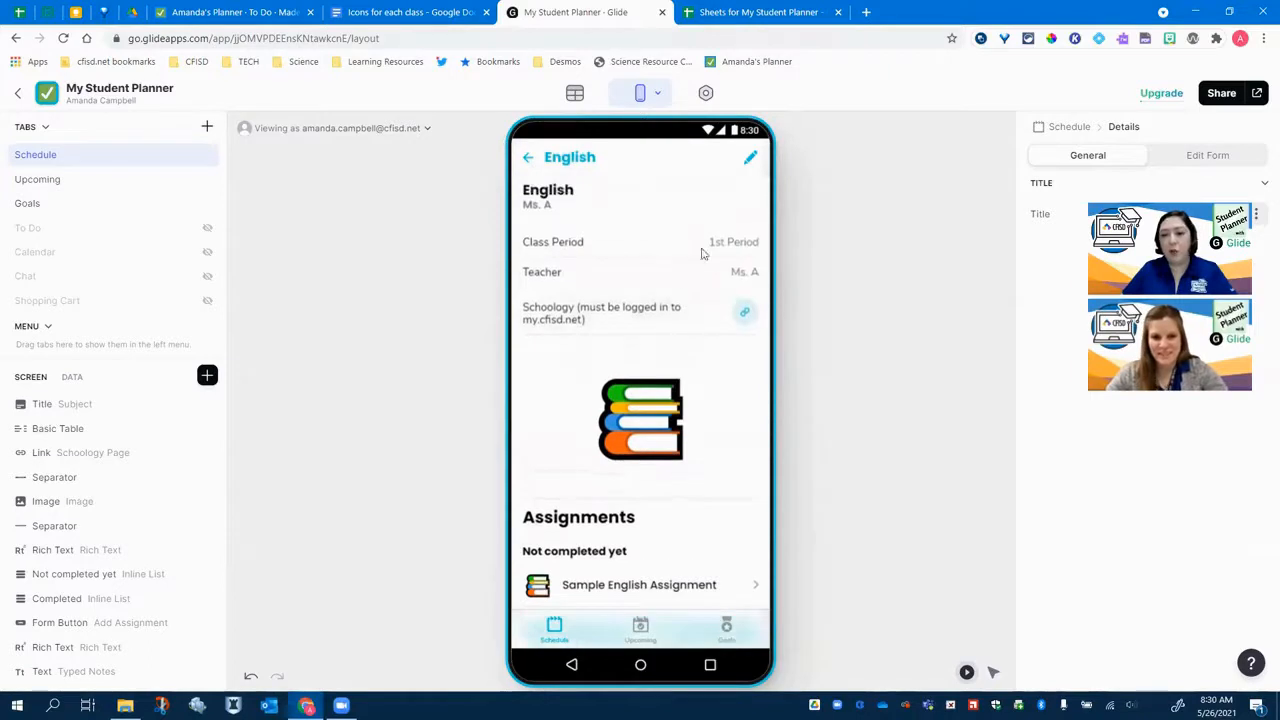
{"action": "left_click", "coordinate": [529, 160]}
{"action": "scroll", "coordinate": [700, 300], "scroll_direction": "down", "scroll_amount": 3}
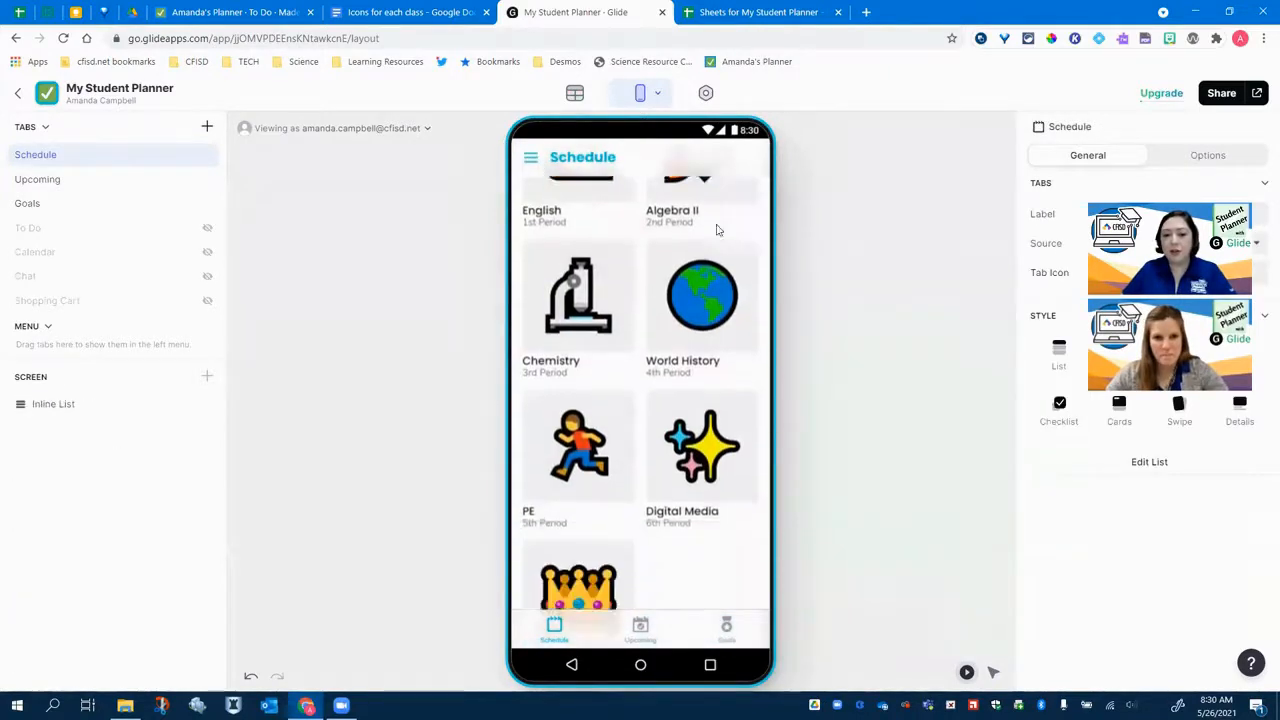
{"action": "scroll", "coordinate": [720, 260], "scroll_direction": "up", "scroll_amount": 3}
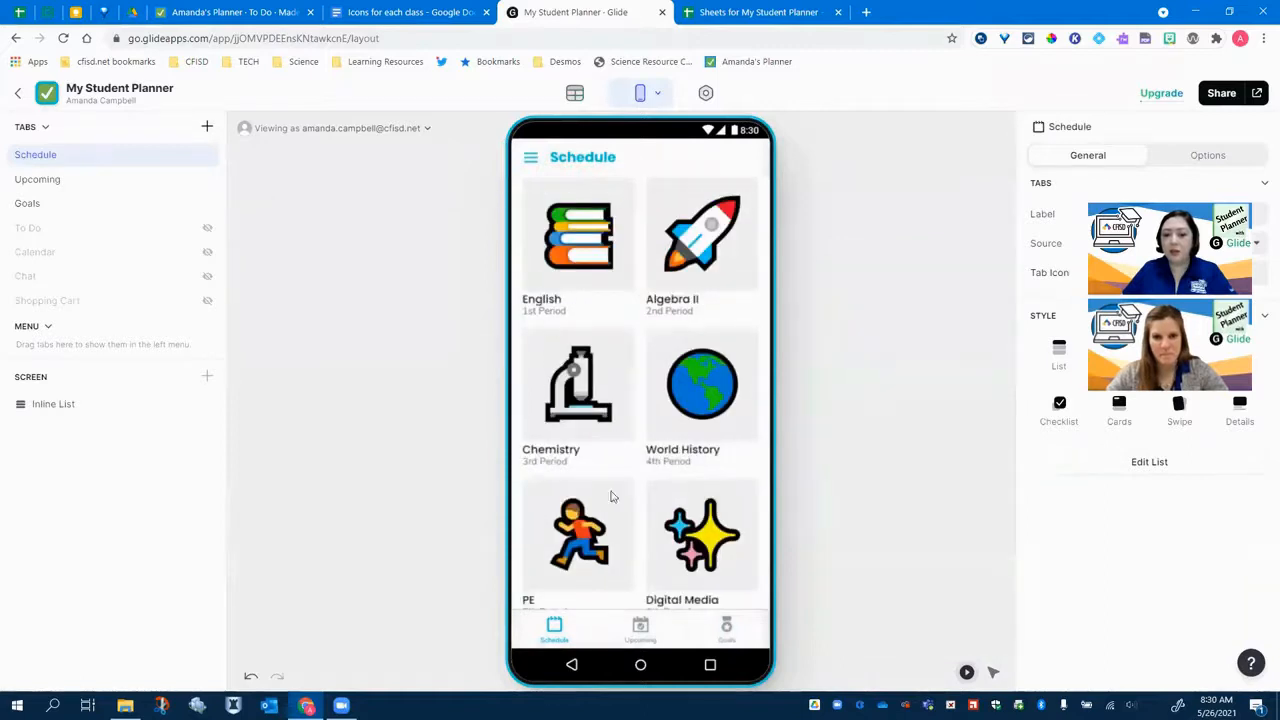
{"action": "left_click", "coordinate": [652, 93]}
{"action": "left_click", "coordinate": [669, 159]}
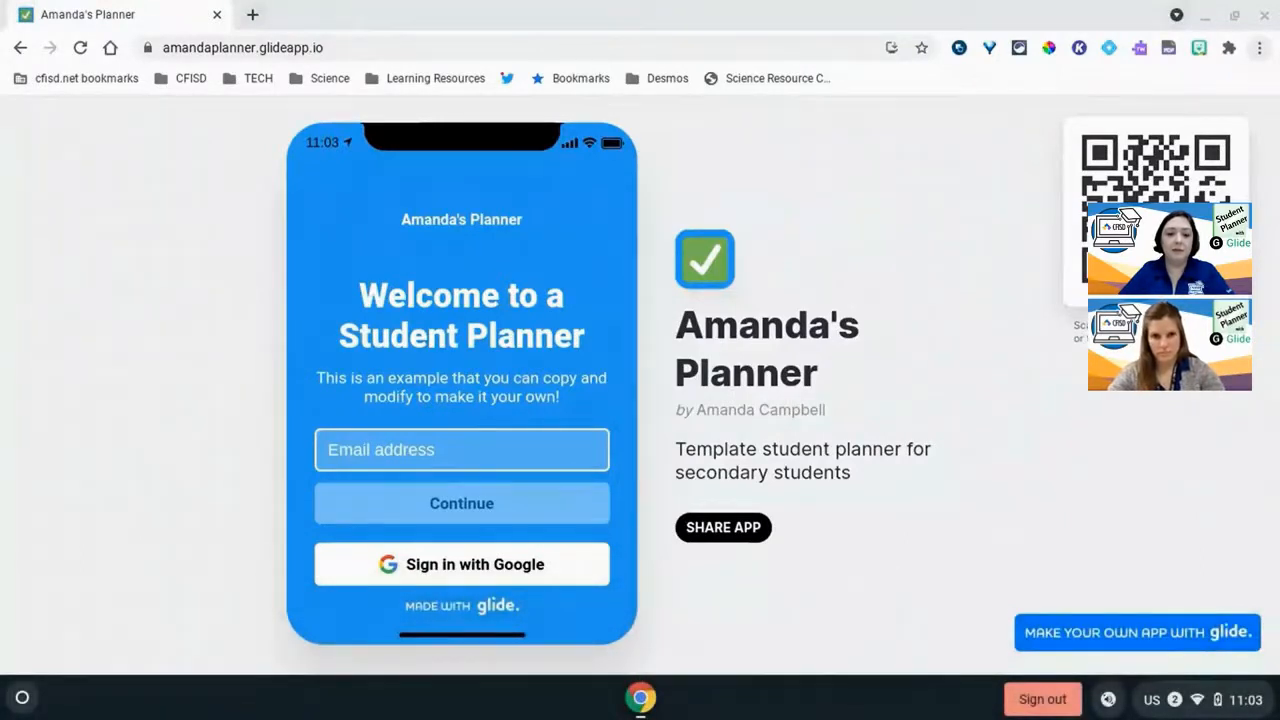
- Bookmark the amandaplanner.glideapp.io app page to the Bookmarks bar and install it as an app
{"action": "left_click", "coordinate": [922, 48]}
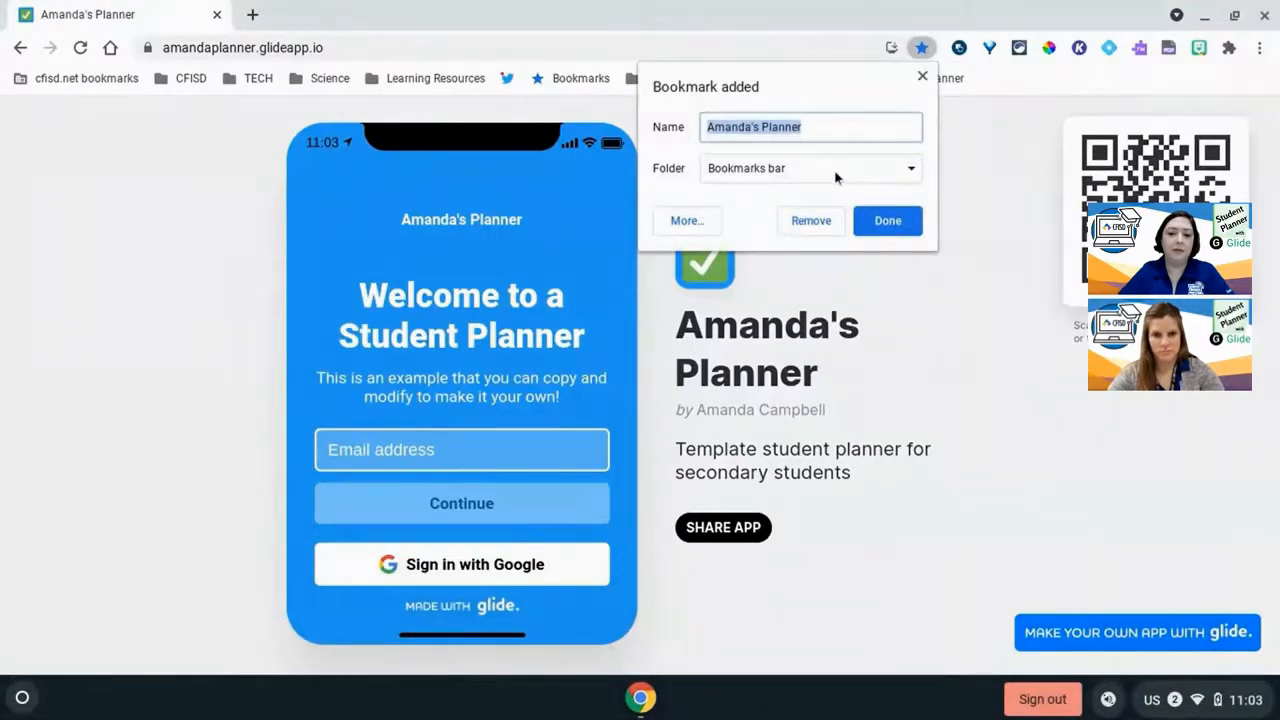
{"action": "left_click", "coordinate": [893, 229]}
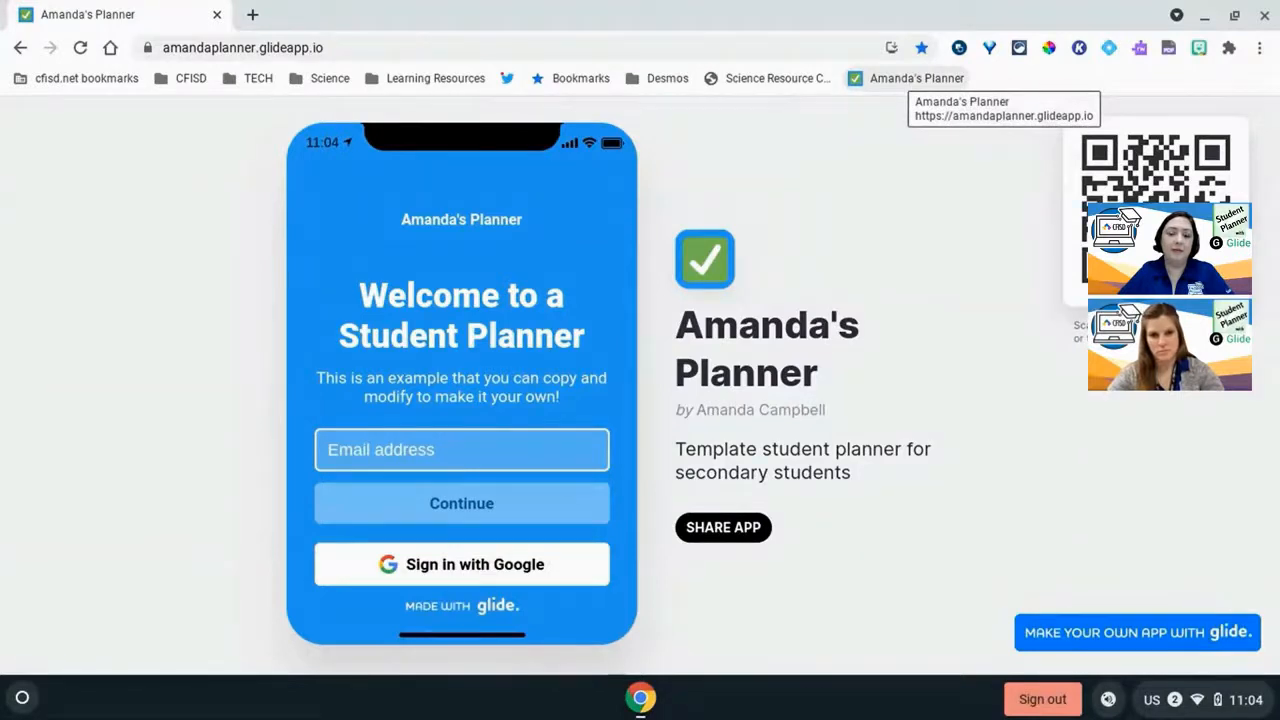
{"action": "left_click", "coordinate": [891, 48]}
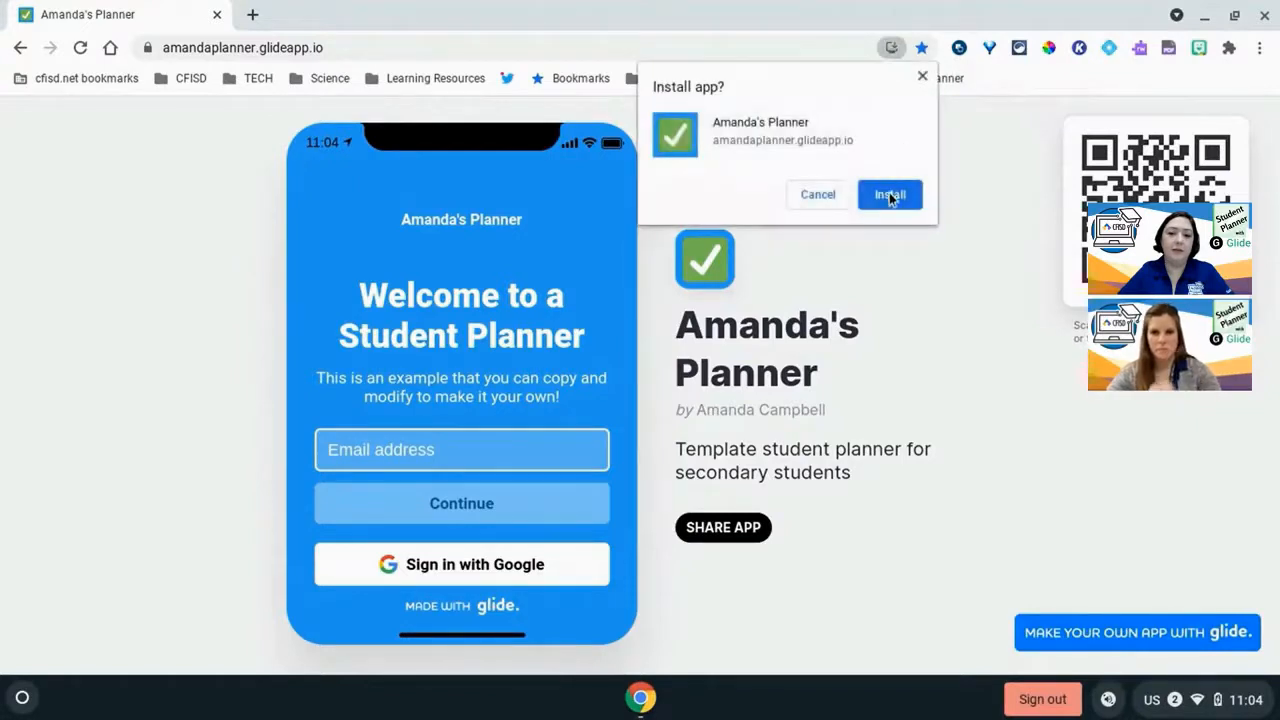
{"action": "left_click", "coordinate": [887, 192]}
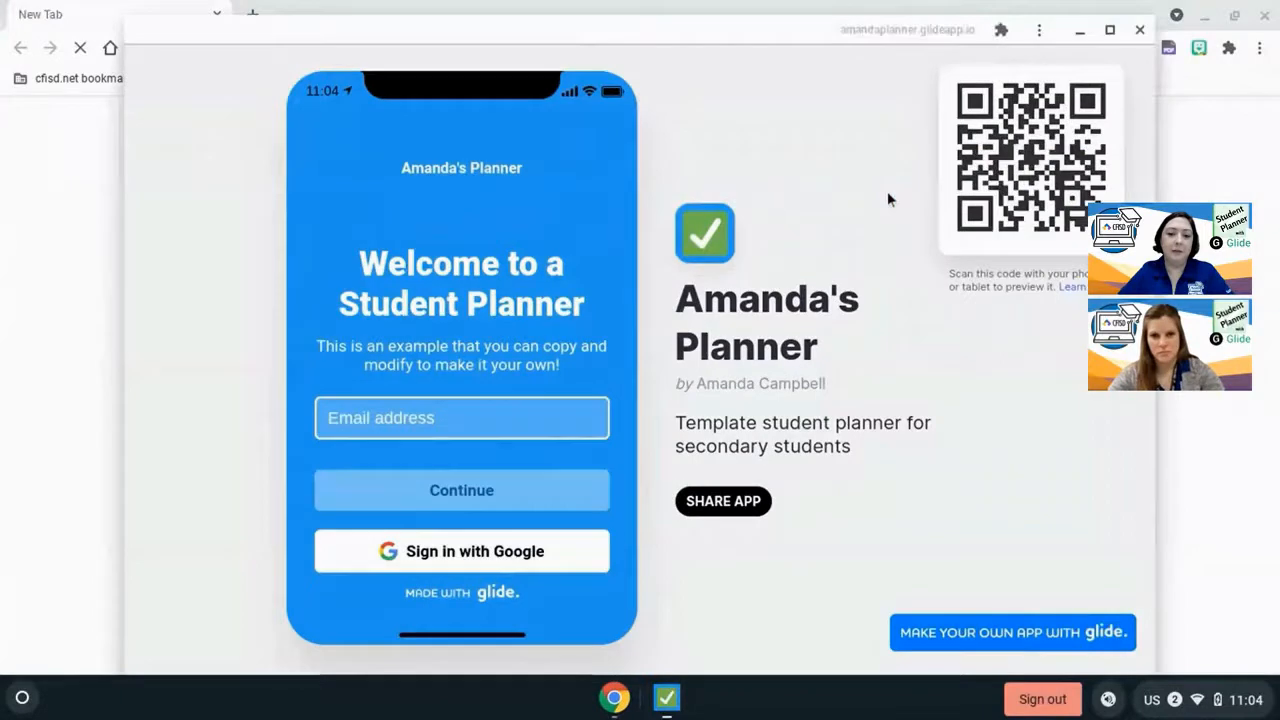
- Open the Amanda's Planner bookmark from the Bookmarks bar and scroll through the app page in the browser
{"action": "left_click", "coordinate": [531, 570]}
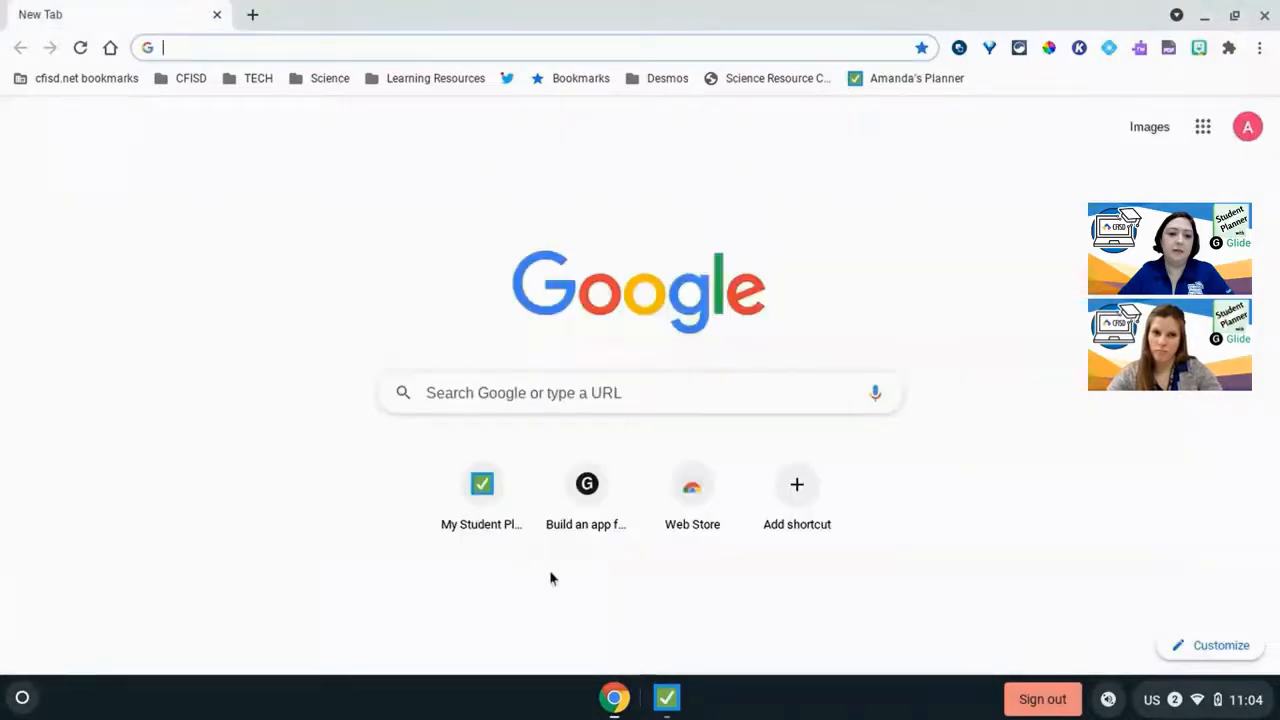
{"action": "left_click", "coordinate": [666, 697]}
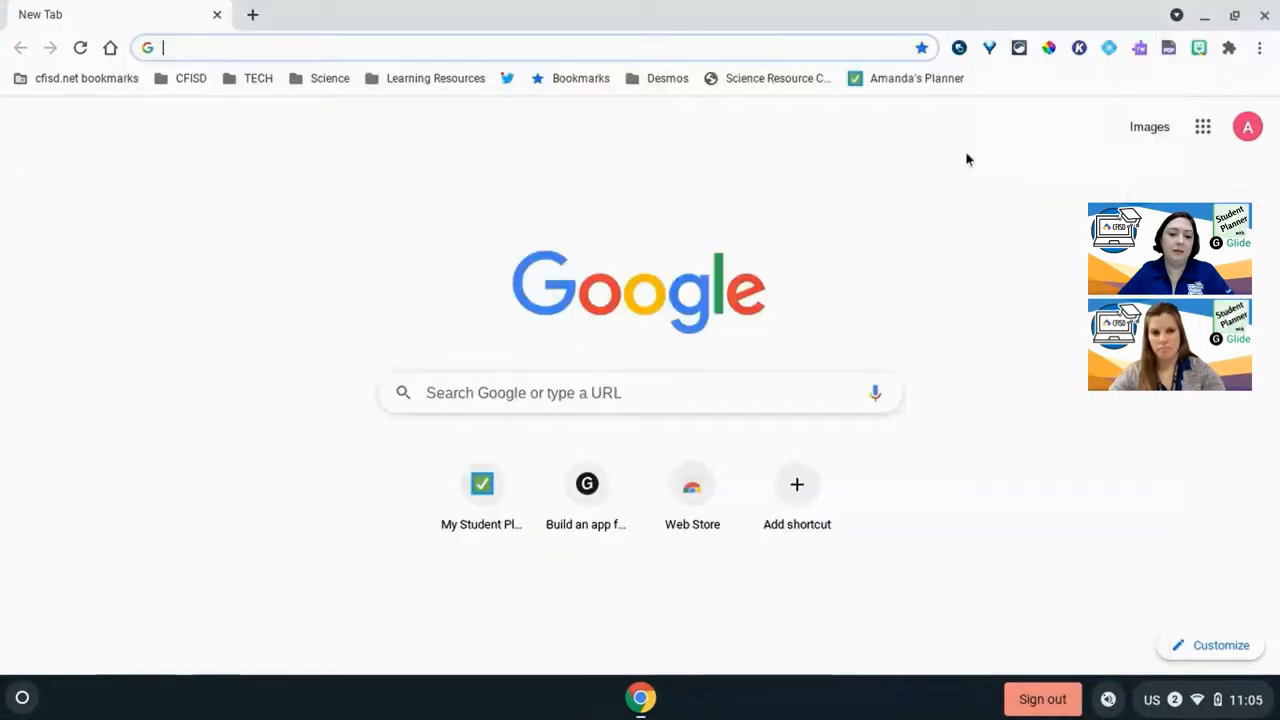
{"action": "left_click", "coordinate": [914, 86]}
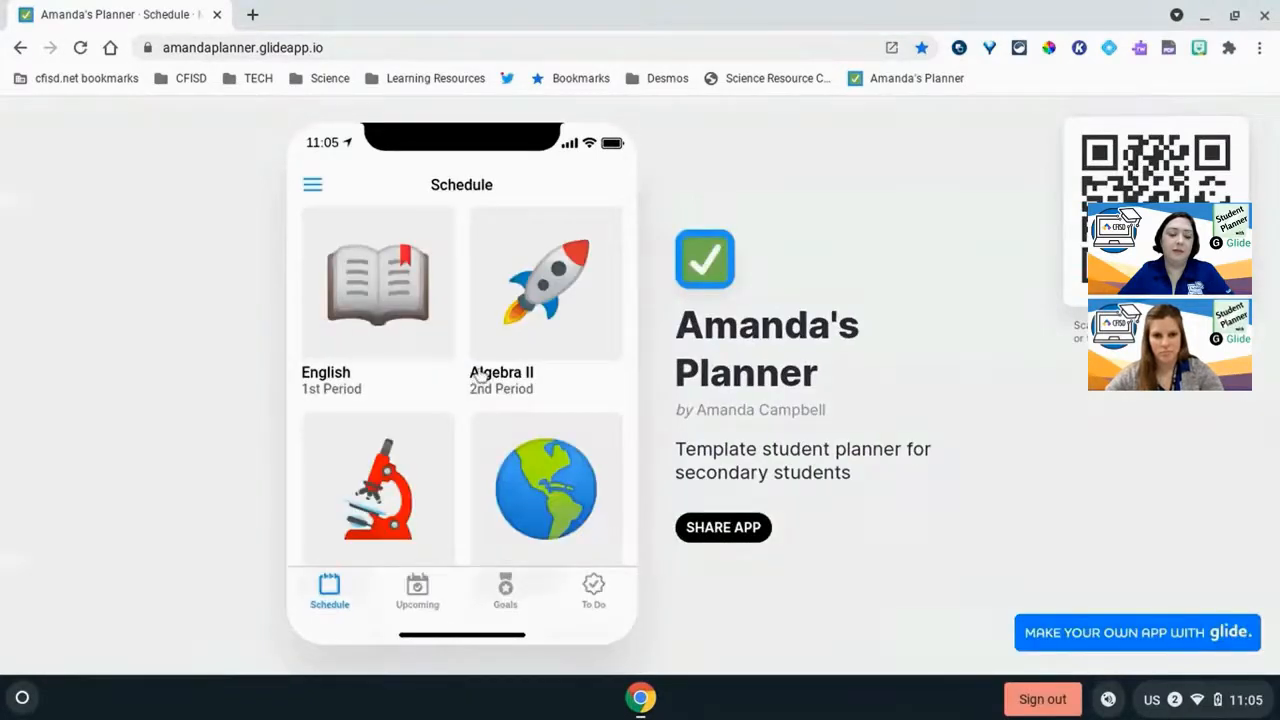
{"action": "scroll", "coordinate": [480, 376], "scroll_direction": "down", "scroll_amount": 1}
{"action": "scroll", "coordinate": [480, 376], "scroll_direction": "down", "scroll_amount": 4}
{"action": "scroll", "coordinate": [480, 374], "scroll_direction": "up", "scroll_amount": 5}
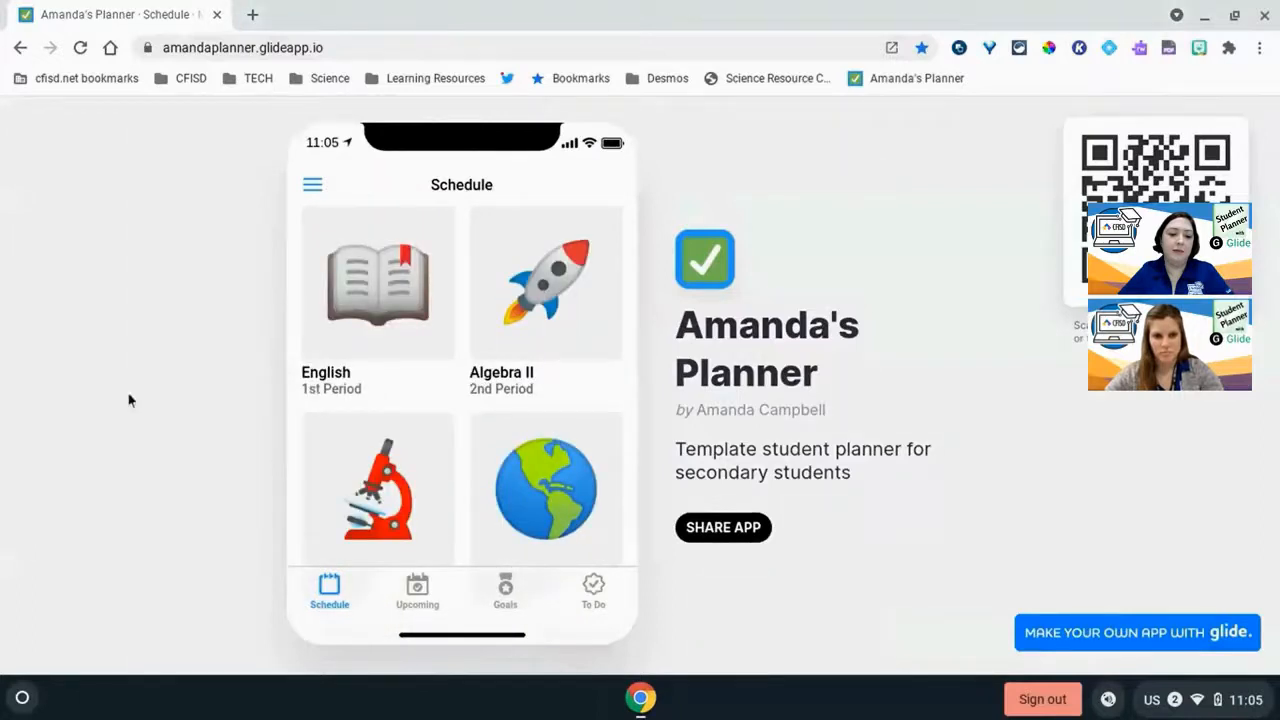
- Launch the installed Amanda's Planner app from the launcher and resize its window to a narrow, phone-like shape
{"action": "left_click", "coordinate": [22, 697]}
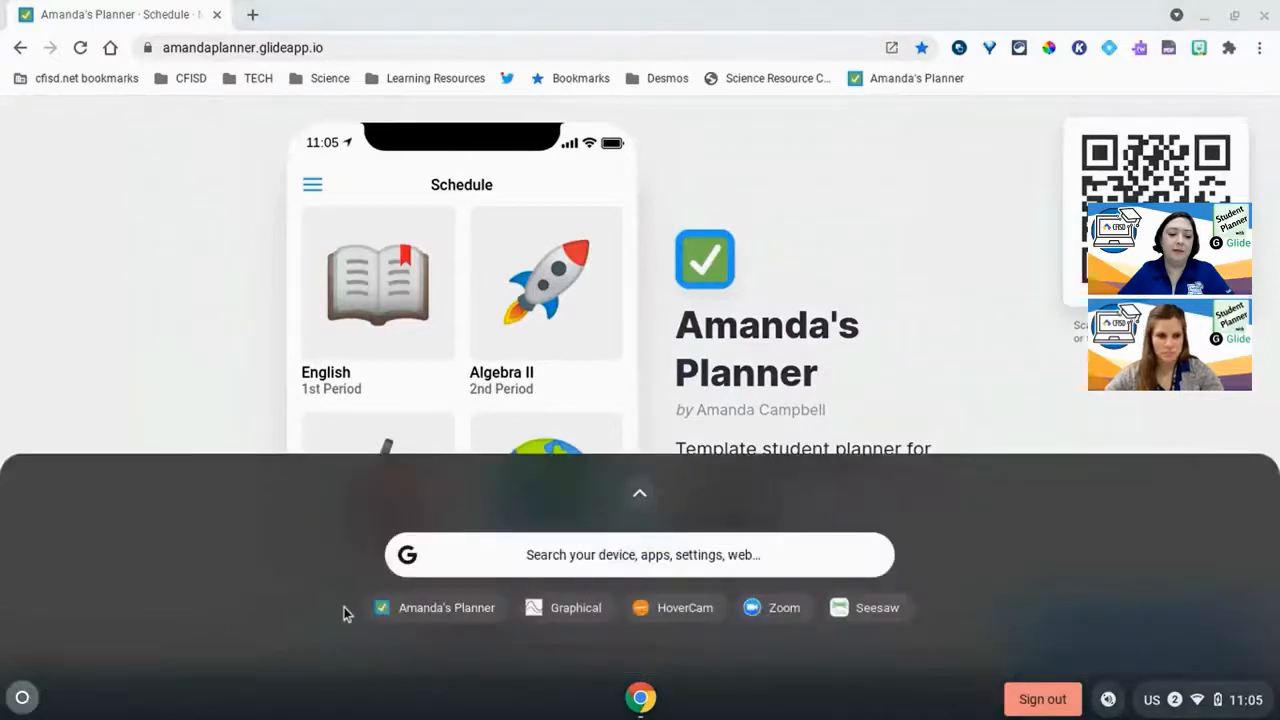
{"action": "left_click", "coordinate": [437, 609]}
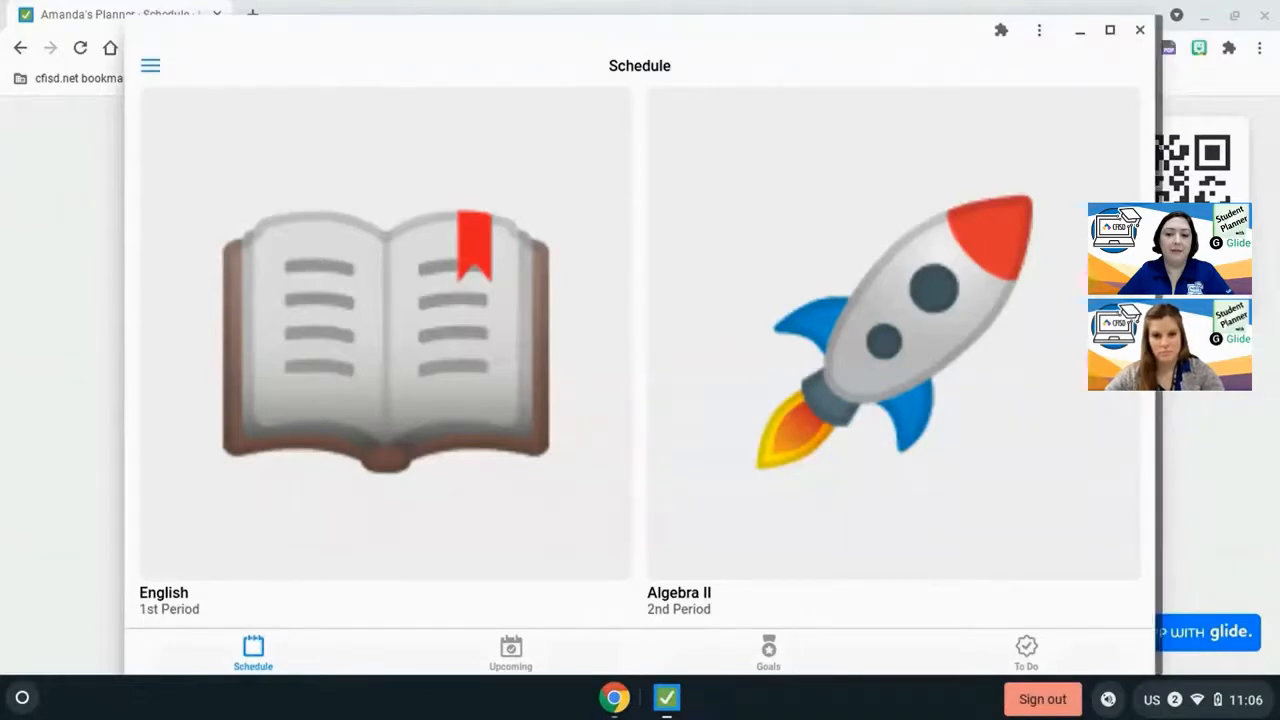
{"action": "left_click_drag", "start_coordinate": [1159, 400], "coordinate": [443, 400]}
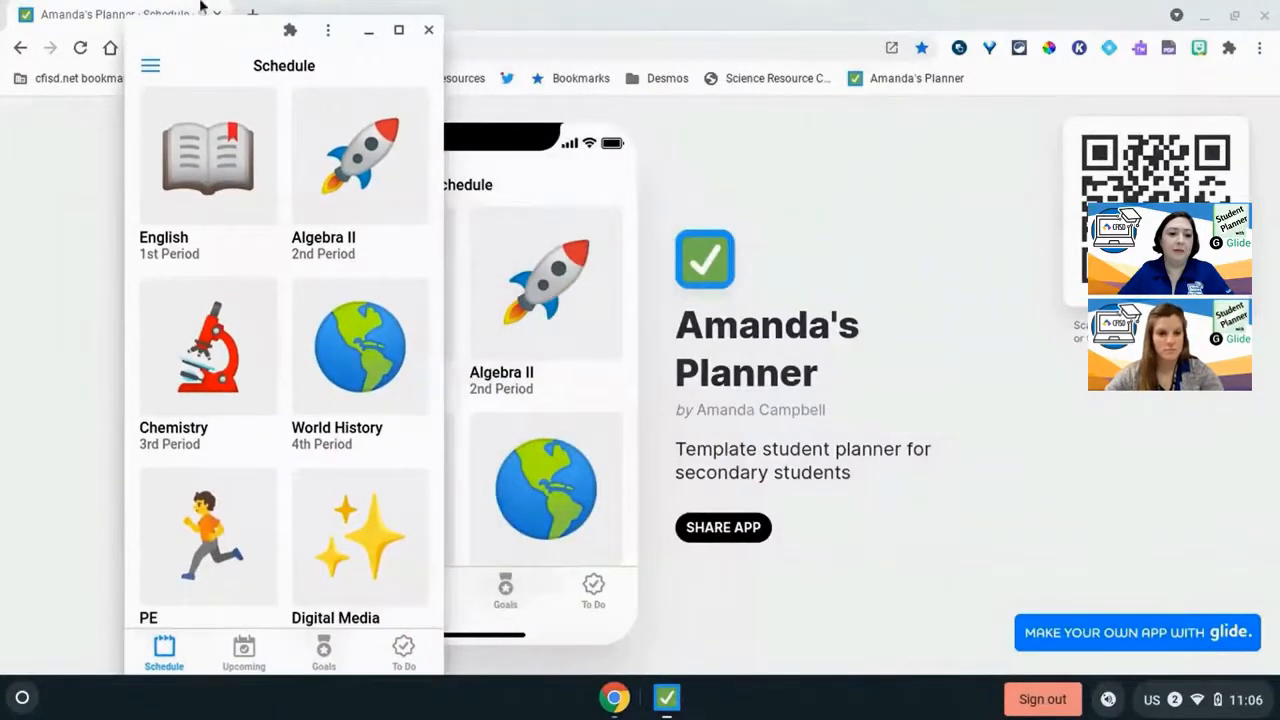
{"action": "left_click_drag", "start_coordinate": [196, 43], "coordinate": [206, 28]}
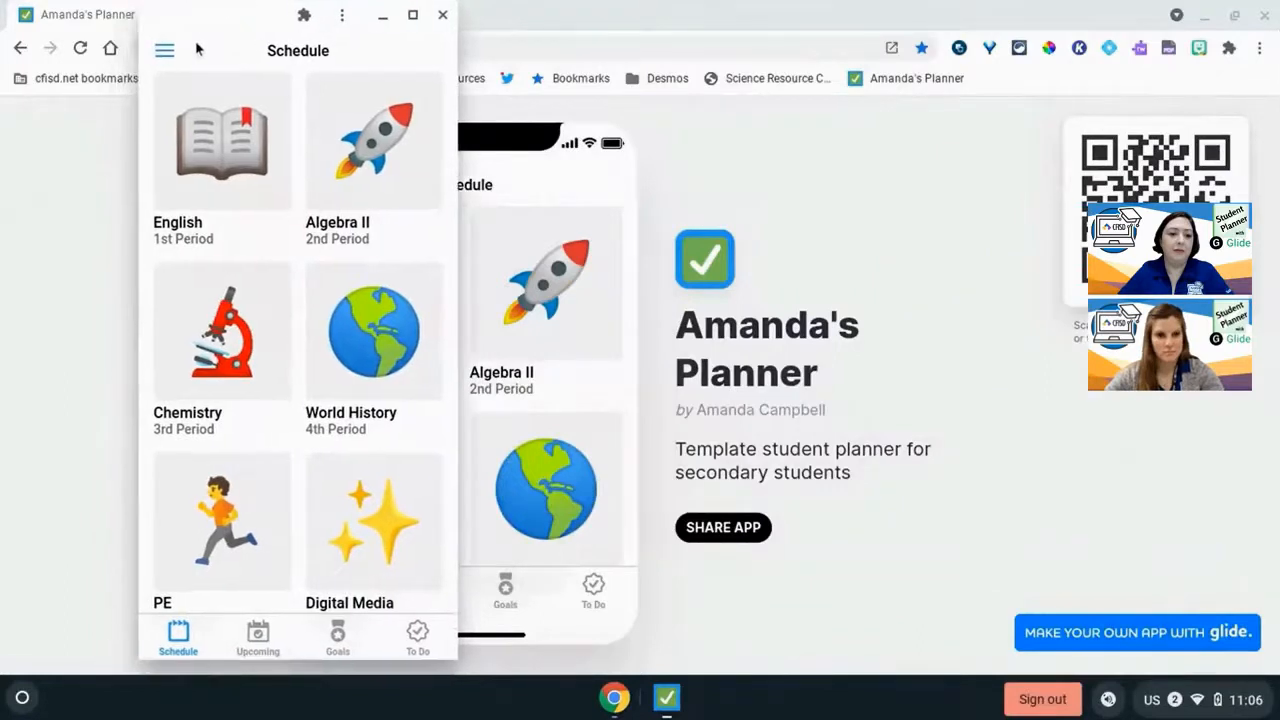
- View the Upcoming and Goals tabs in the installed app
{"action": "left_click", "coordinate": [258, 638]}
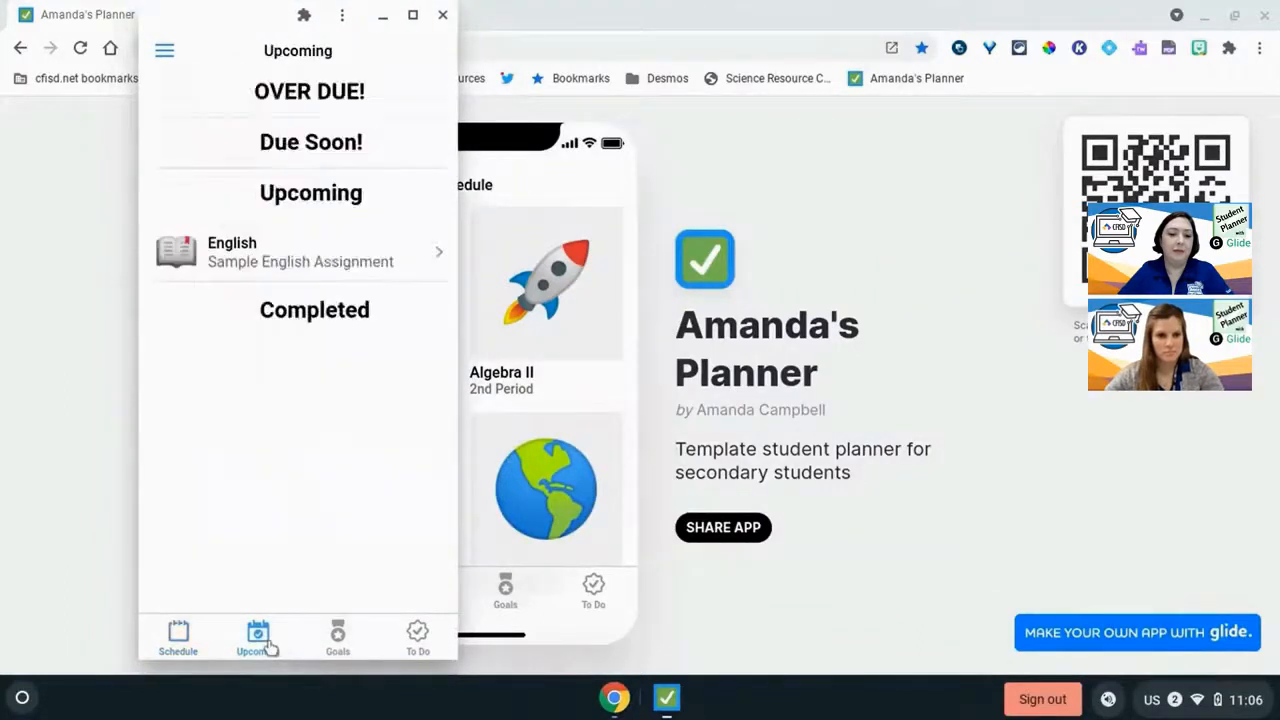
{"action": "left_click", "coordinate": [337, 640]}
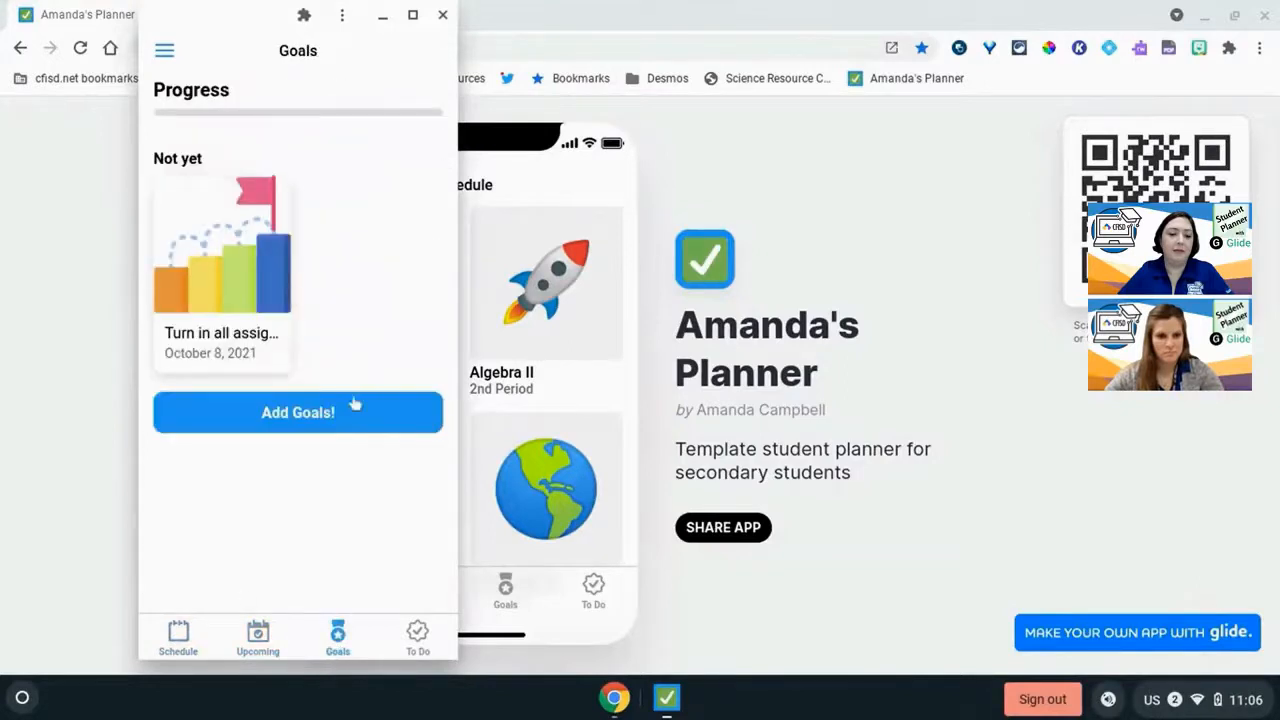